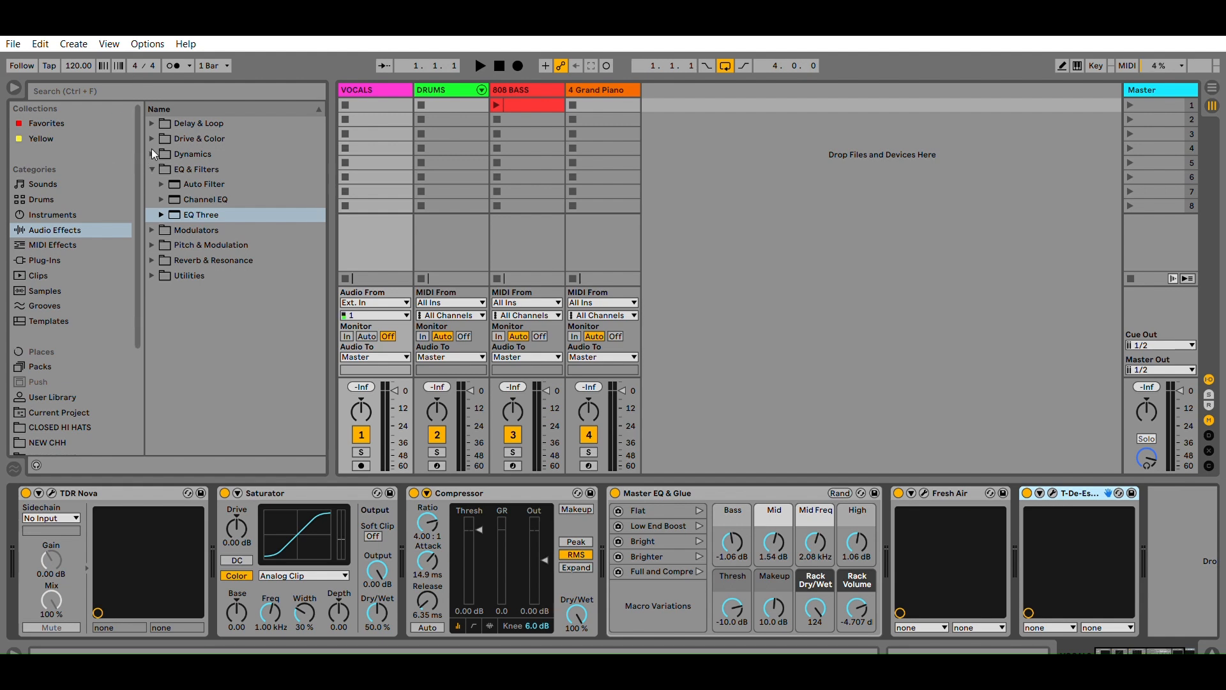
Collapse the EQ & Filters folder and inspect the TDR Nova and Saturator devices on the VOCALS track.
click(152, 168)
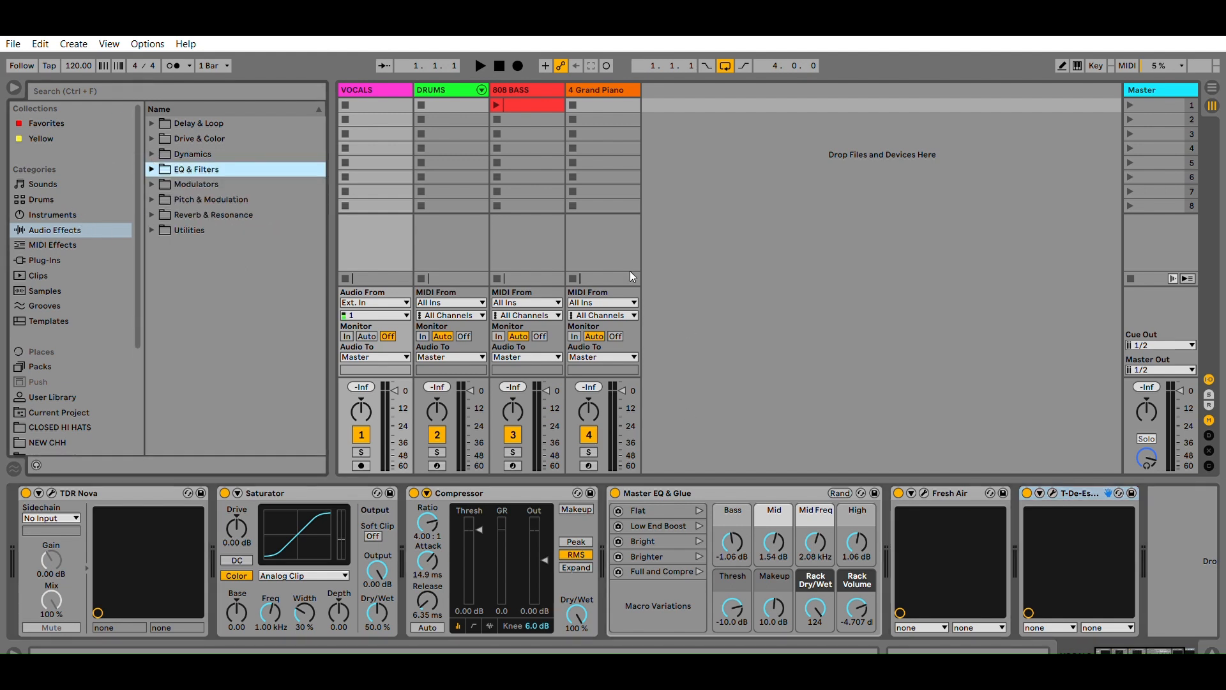
click(371, 88)
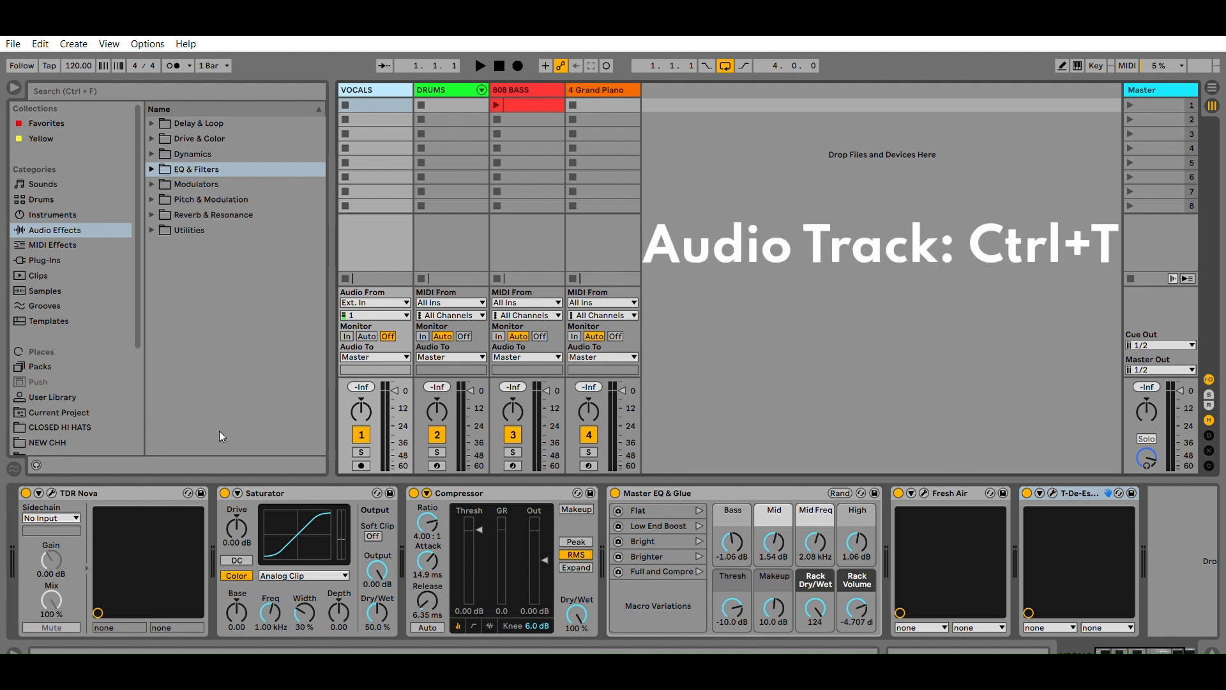
click(129, 483)
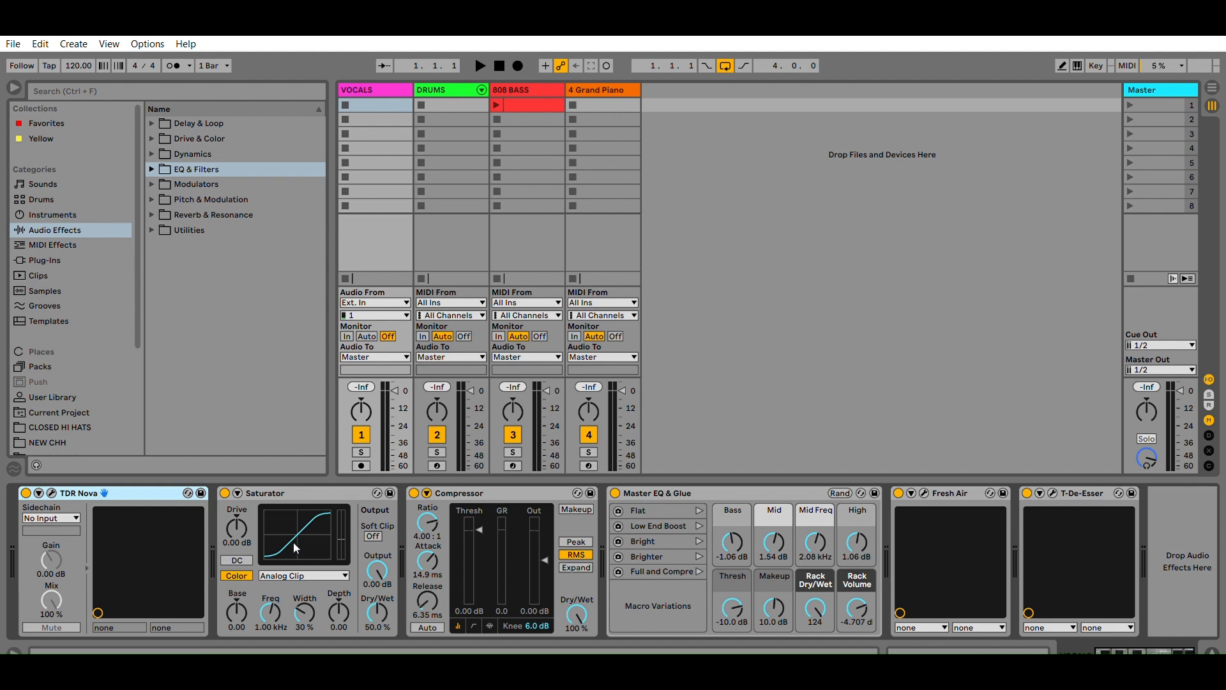
click(312, 487)
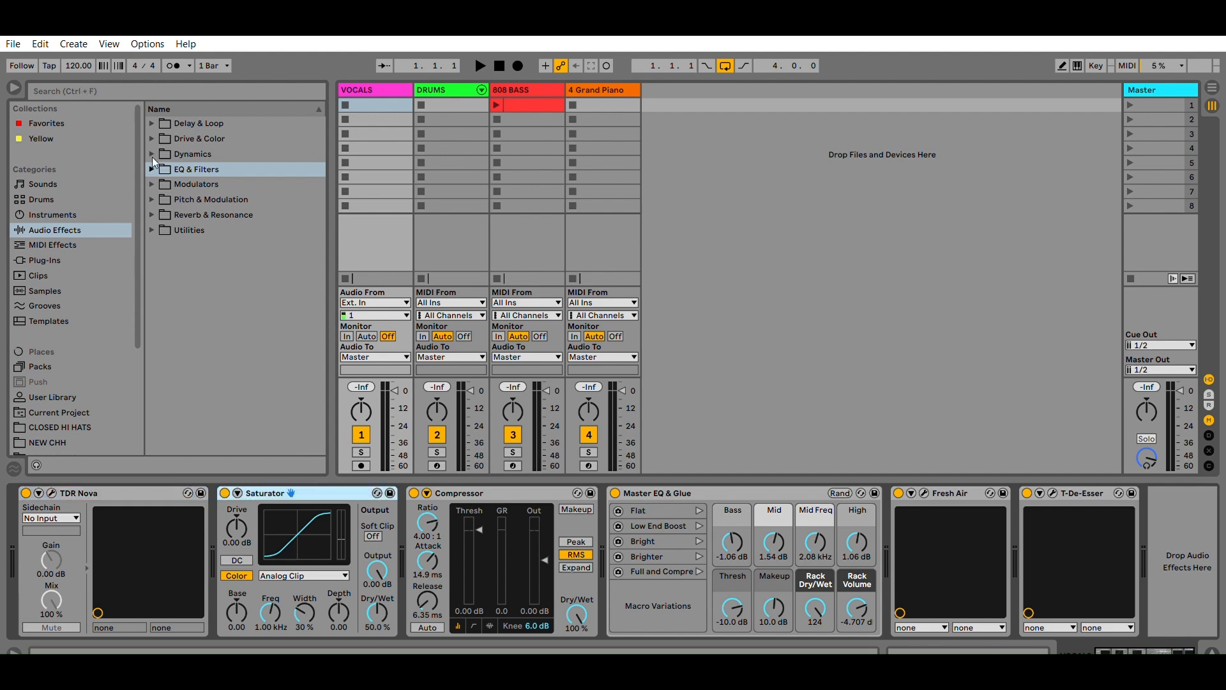
Search the audio effects for "satura", locate Saturator within Drive & Color, and reset the search and folder.
key(ctrl+f)
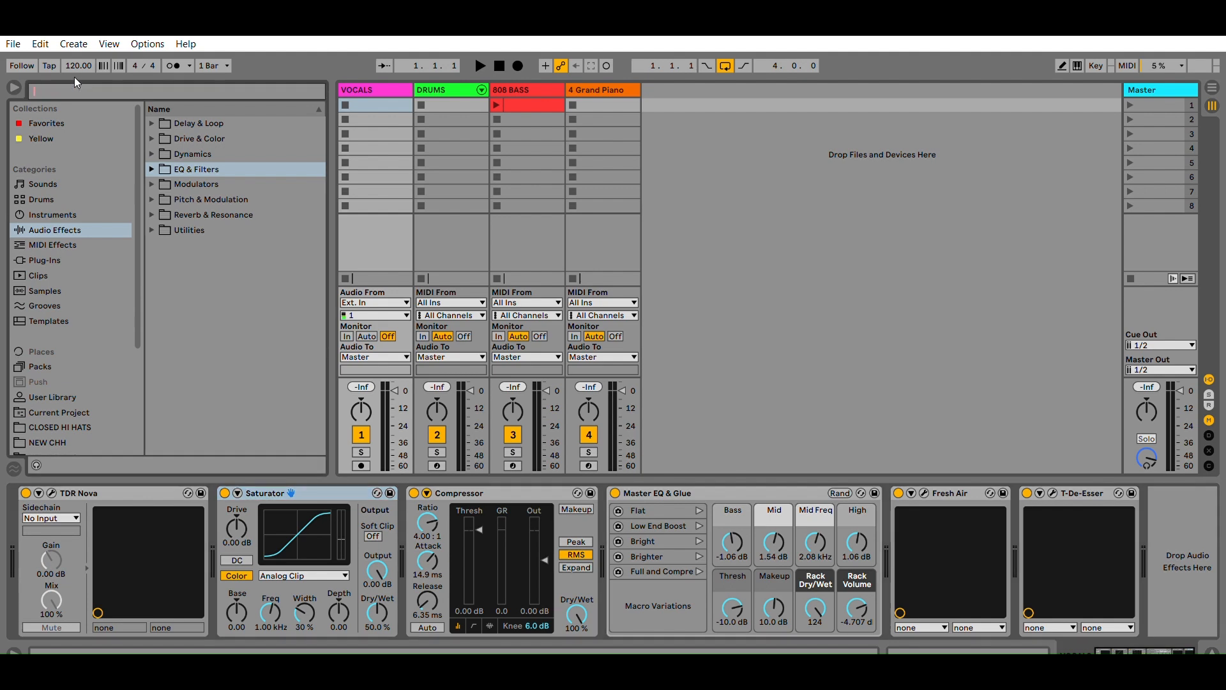
text(sat)
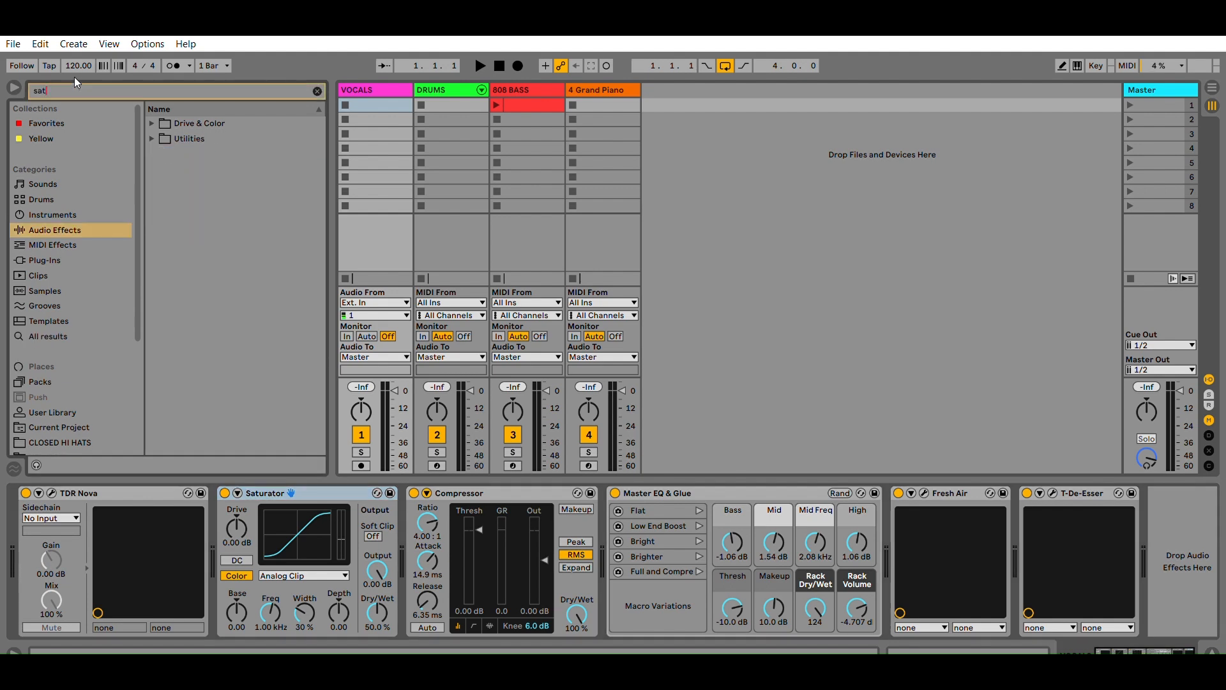
text(ura)
click(155, 119)
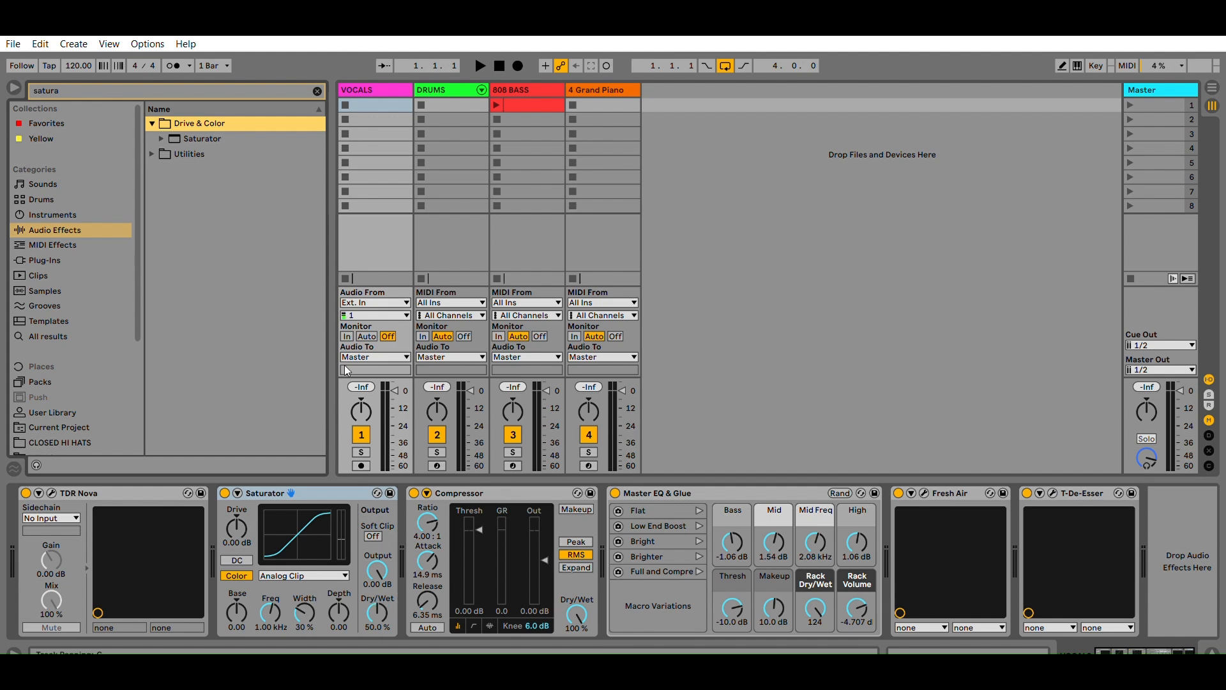
click(317, 90)
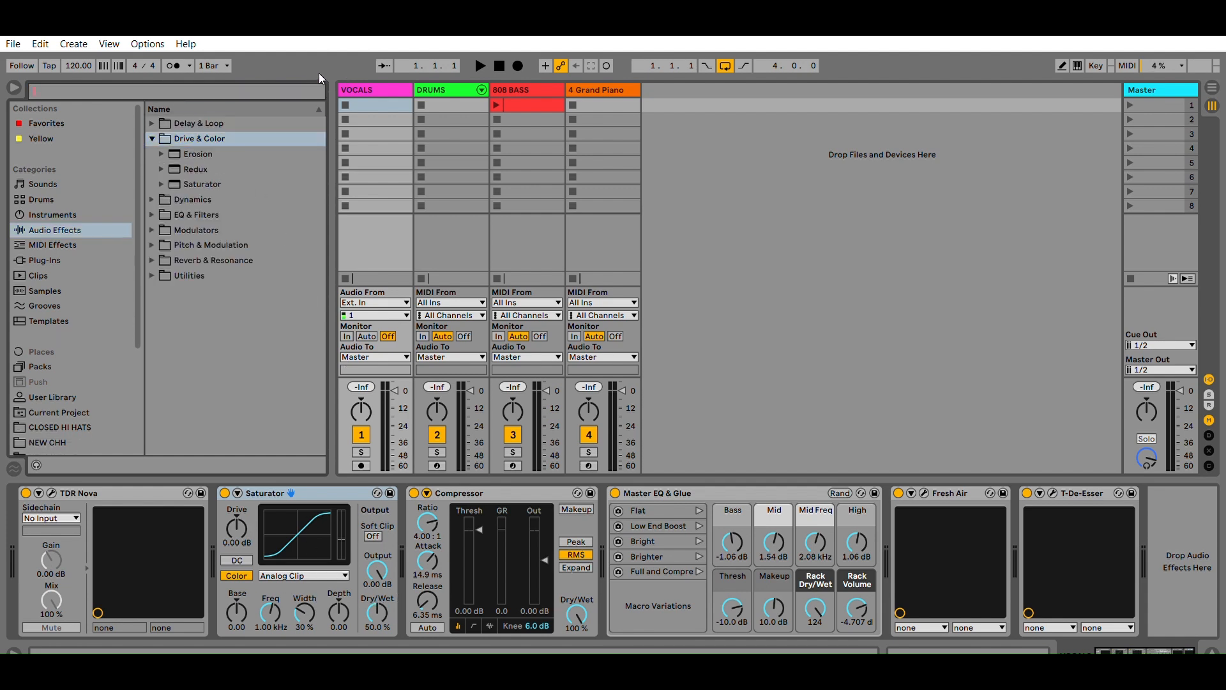
click(152, 138)
Search the audio effects for "com", expand Dynamics to locate Compressor, and clear the search.
text(com)
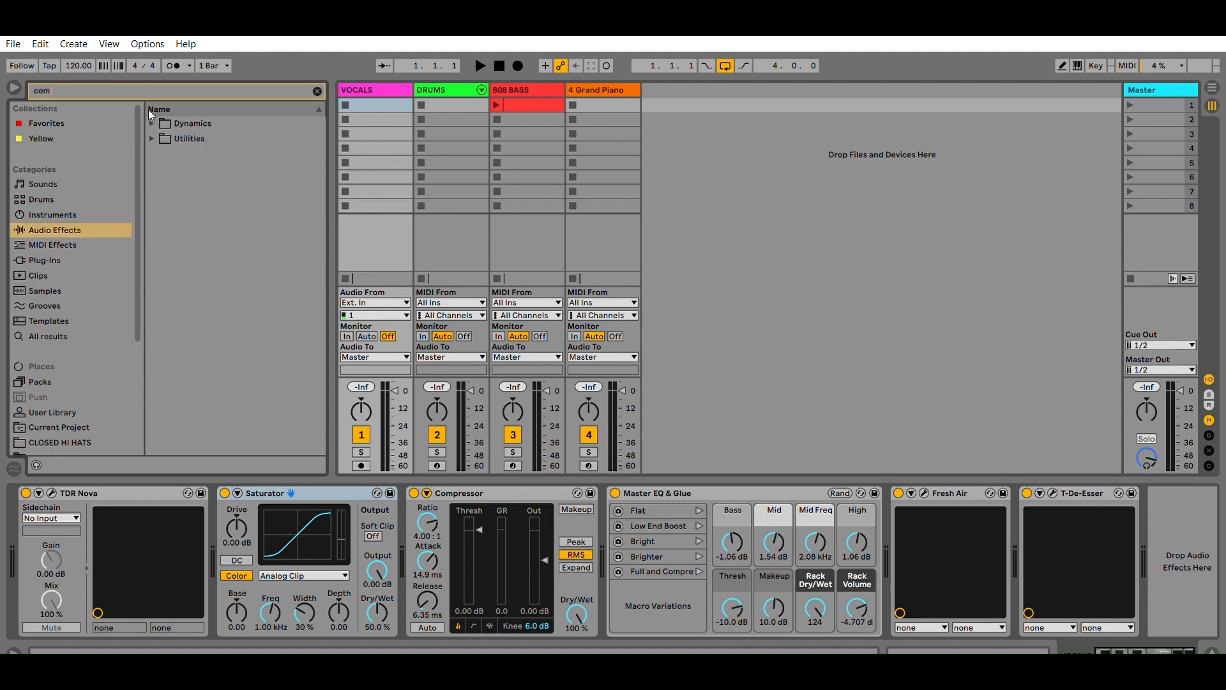
key(Down)
key(Right)
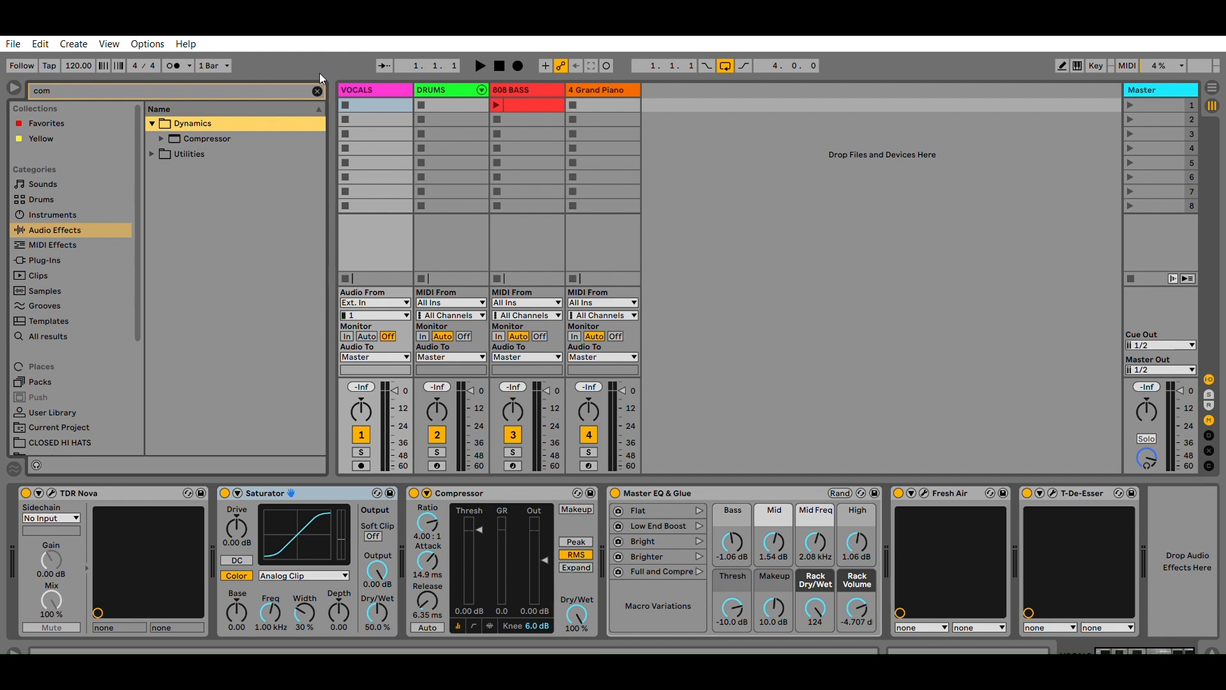
click(70, 76)
key(BackSpace)
key(BackSpace)
key(BackSpace)
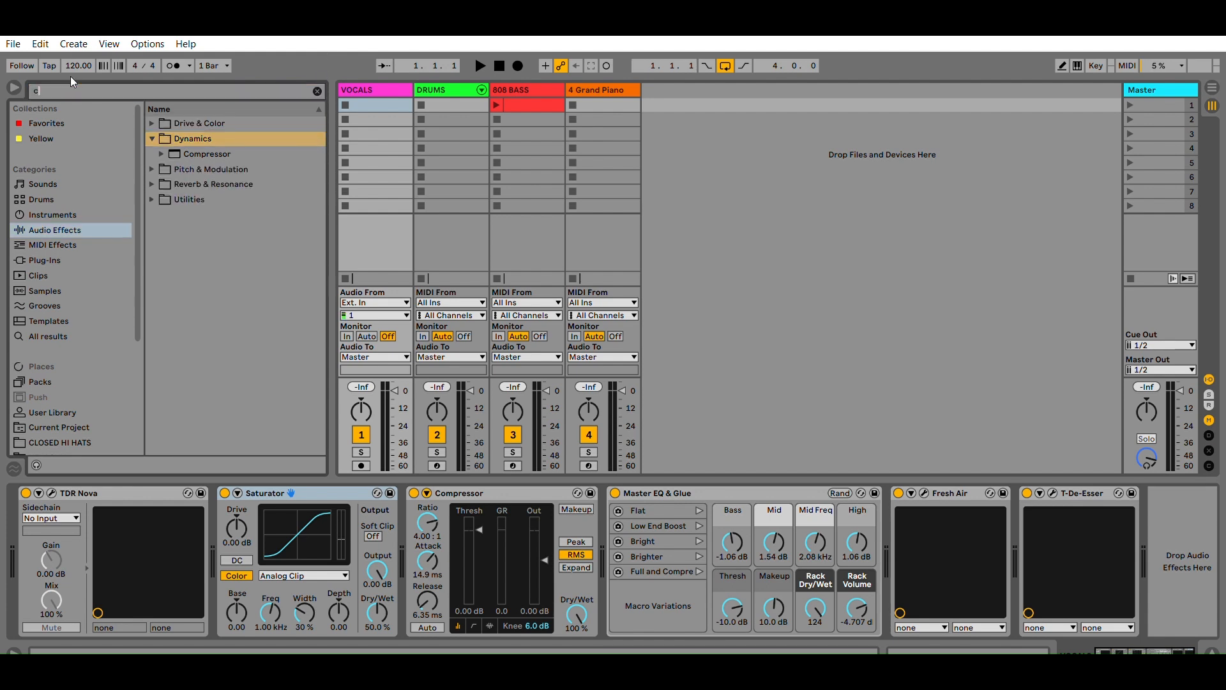
text(mas)
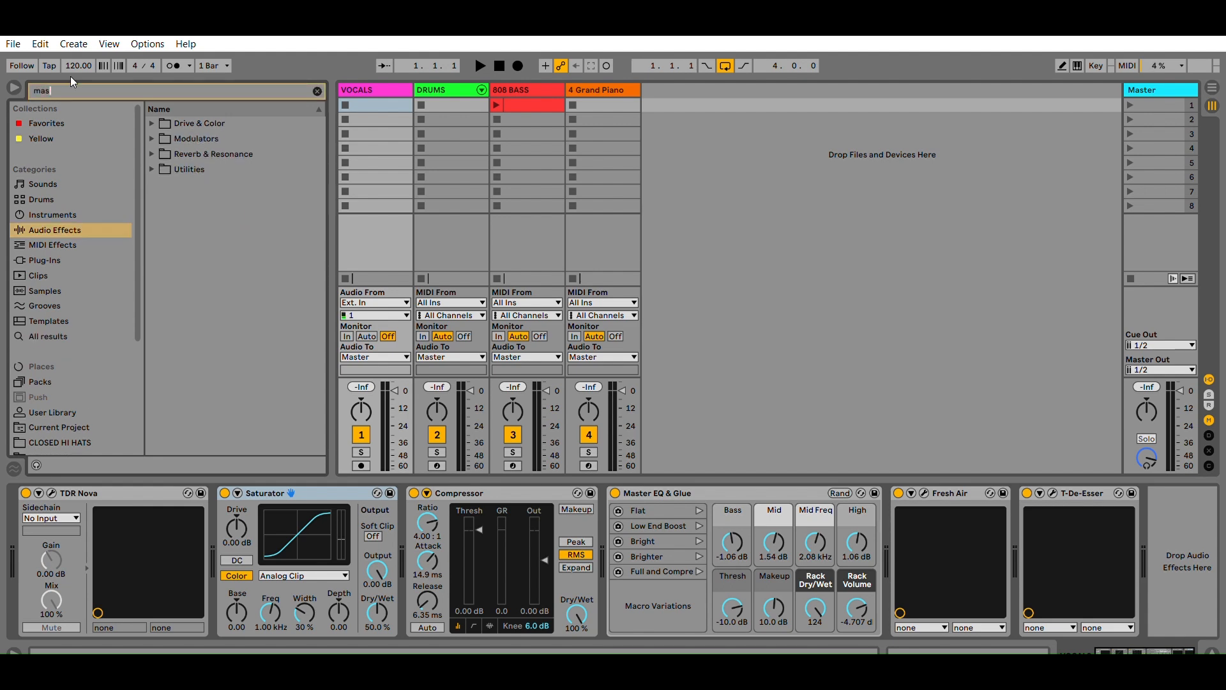
key(BackSpace)
key(BackSpace)
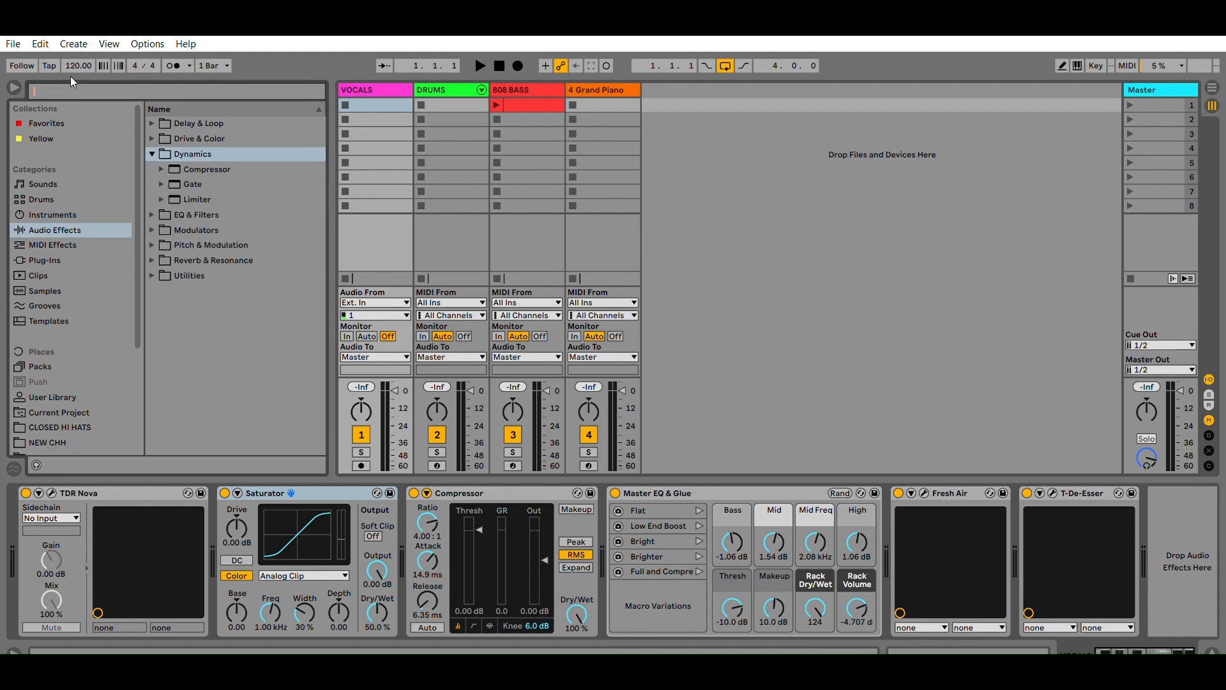
Search for "glue", locate Master EQ & Glue under Audio Effect Rack's Mixing & Mastering presets, and reset the search and Utilities folder.
text(glue)
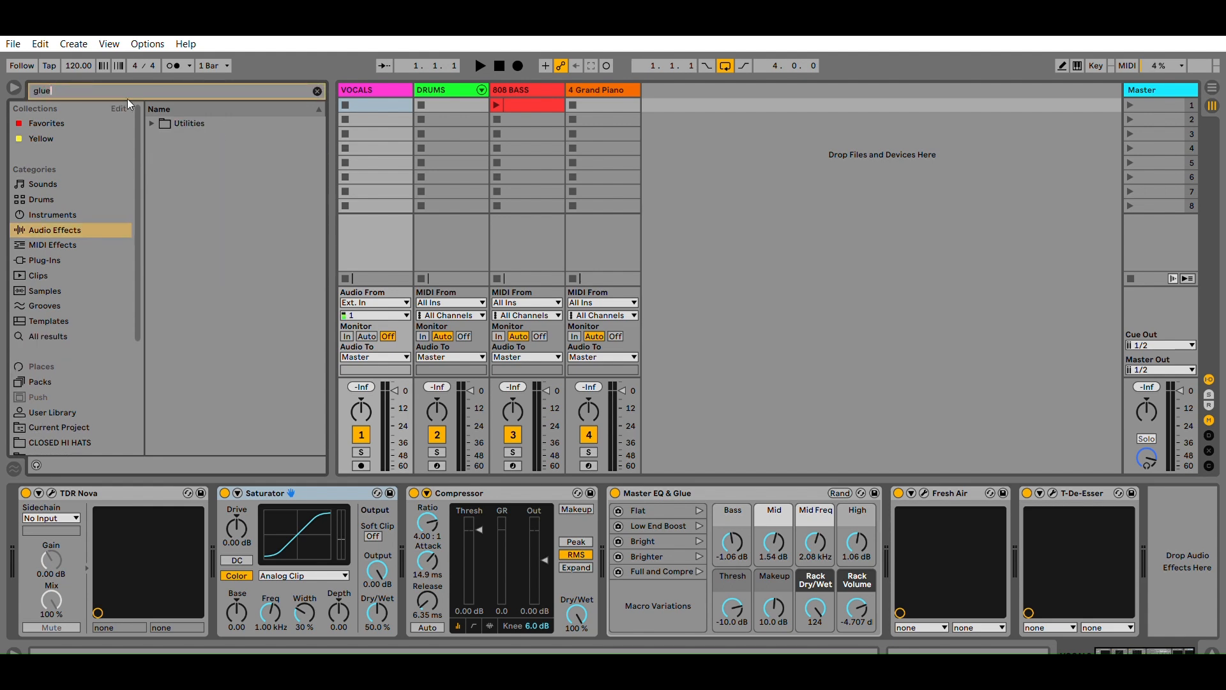
click(180, 124)
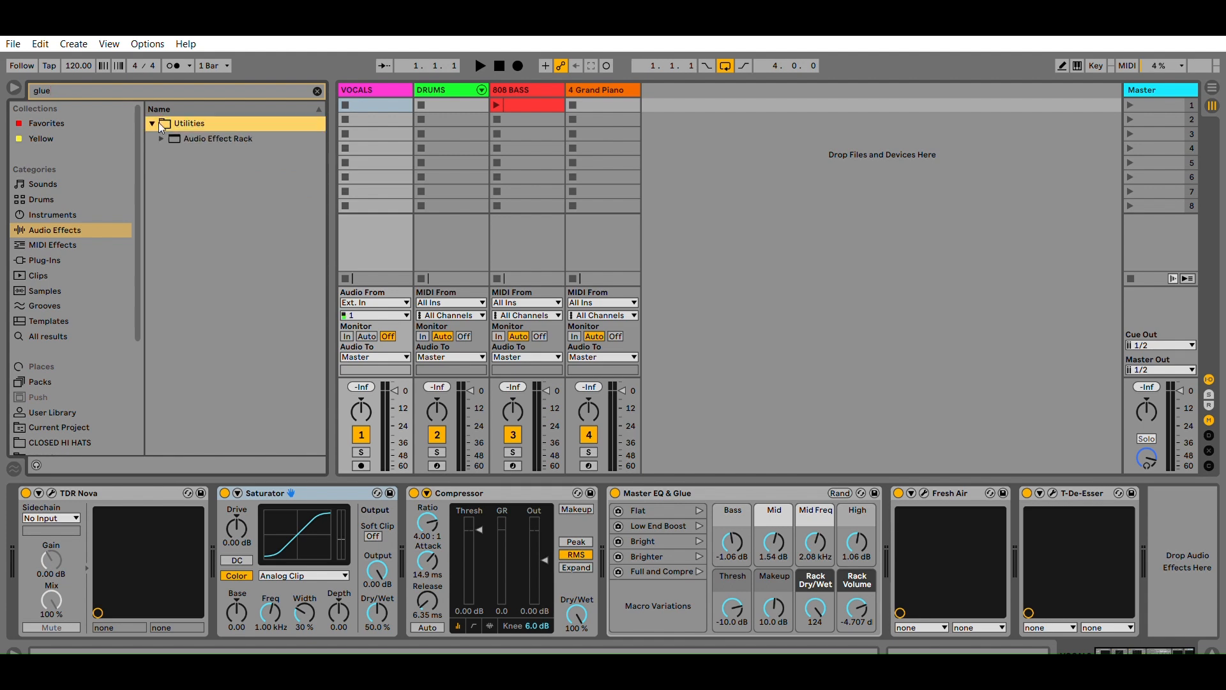
click(219, 138)
click(217, 153)
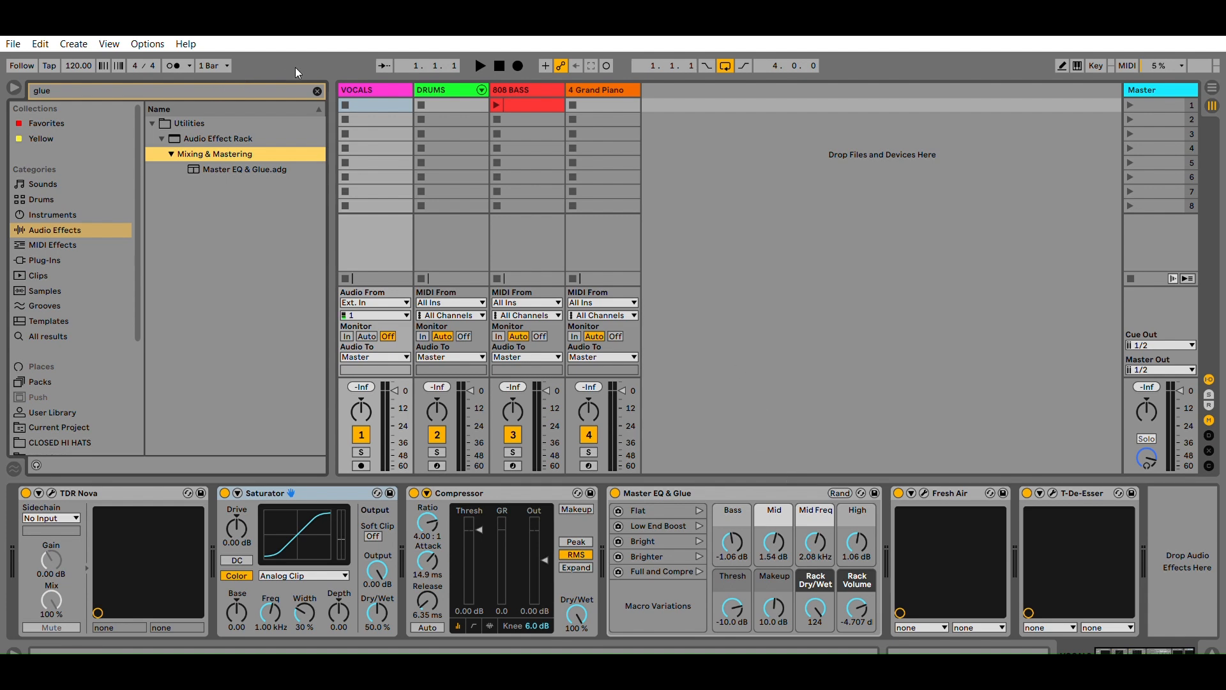
click(316, 91)
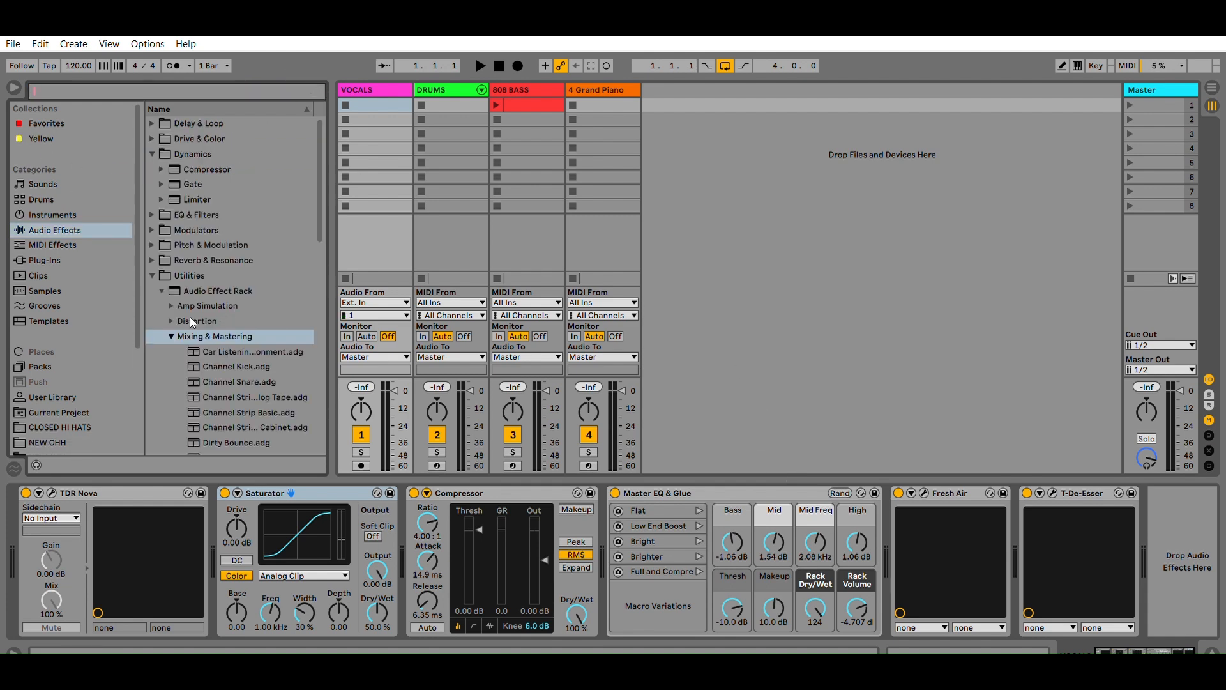
click(152, 275)
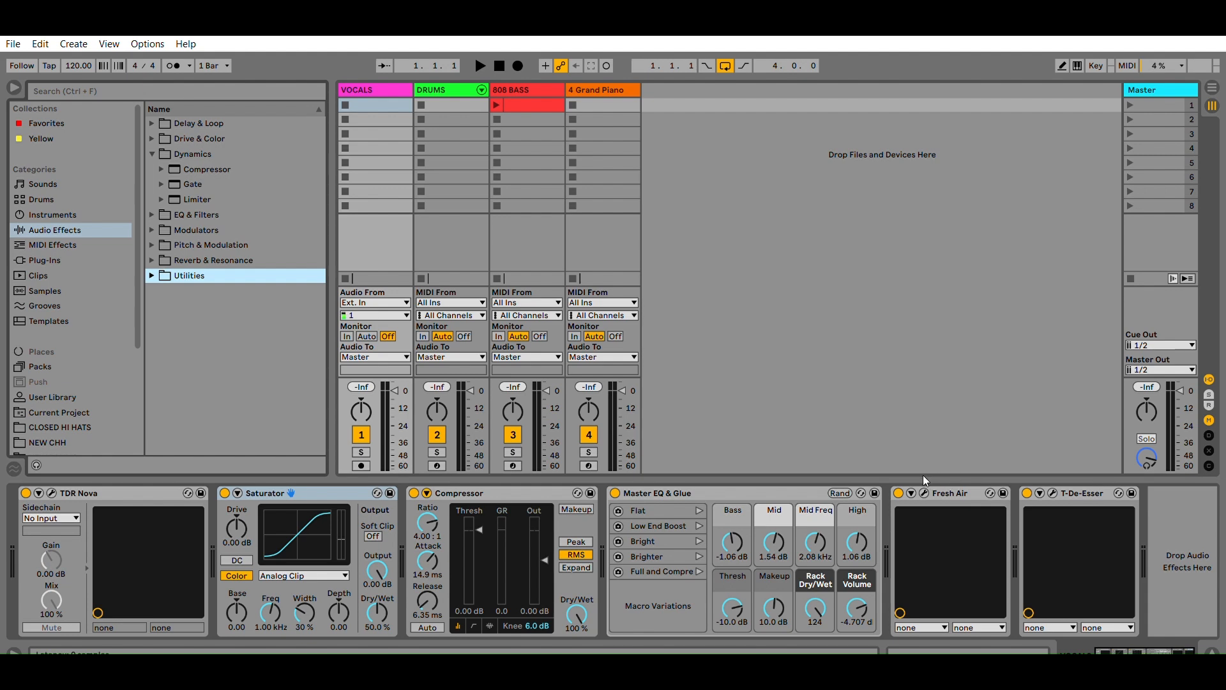
Show the DRUMS track's Drum Rack devices and collapse the Dynamics folder in the browser.
click(924, 492)
key(Right)
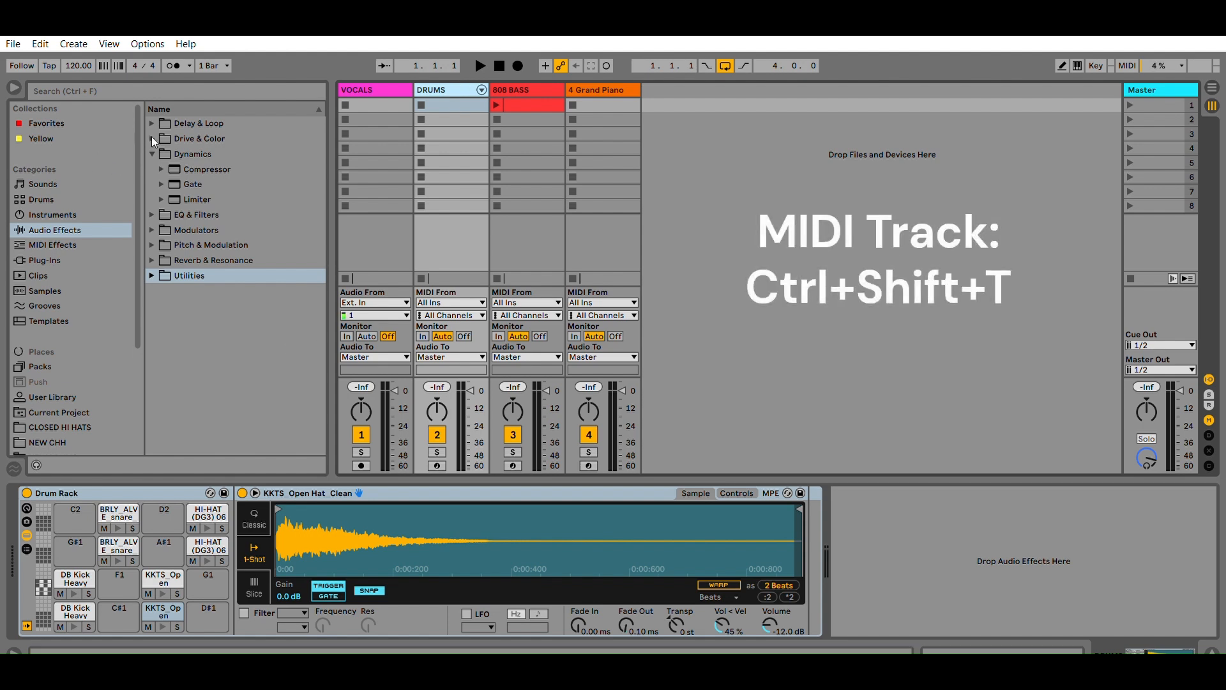
click(152, 152)
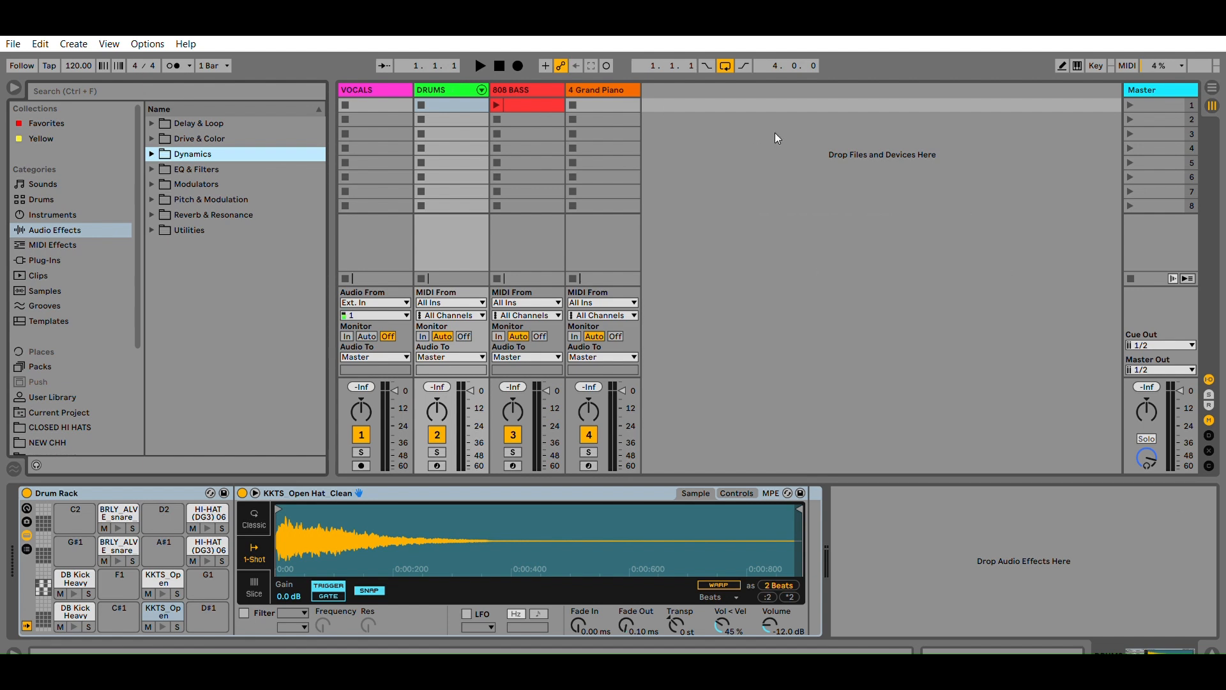
Insert a new MIDI track after DRUMS and load an empty Drum Rack instrument onto it.
click(716, 91)
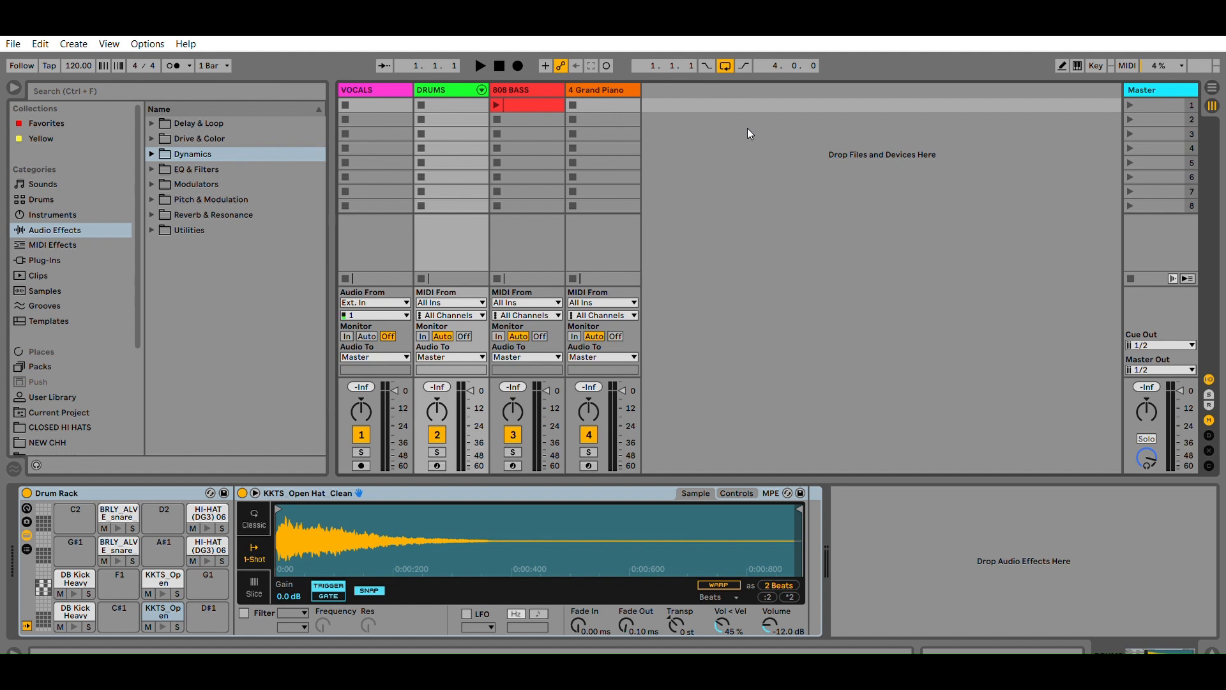
key(ctrl+shift+t)
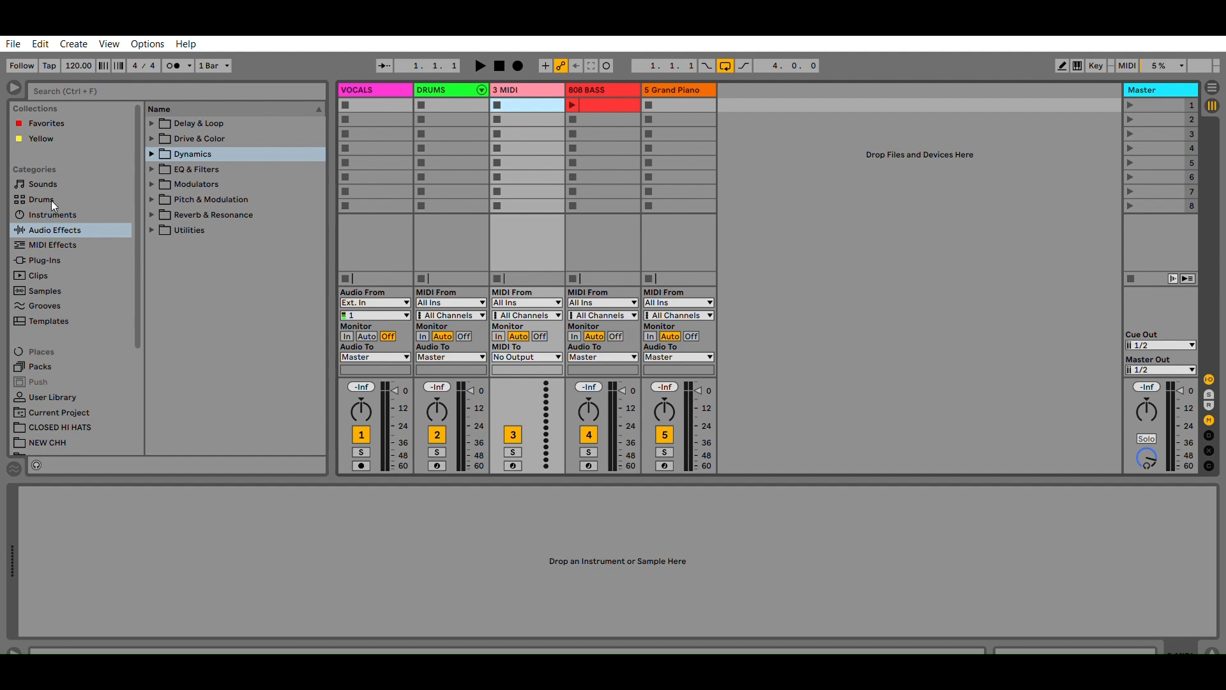
key(Up)
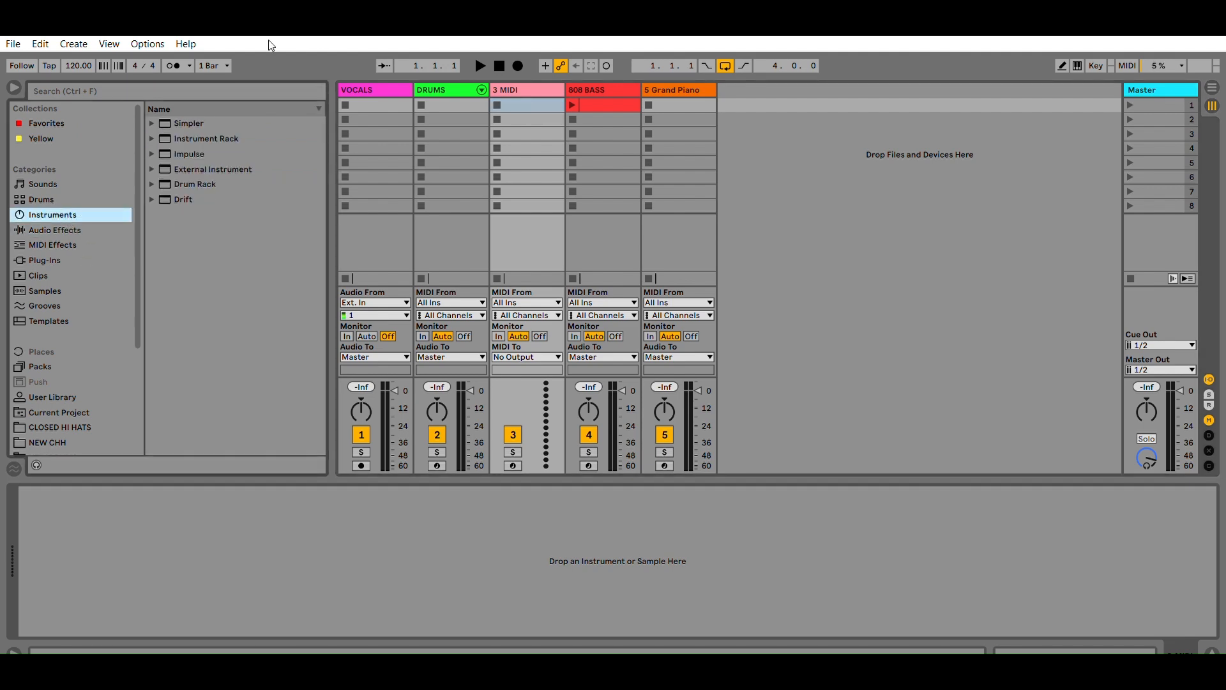
click(152, 138)
click(152, 136)
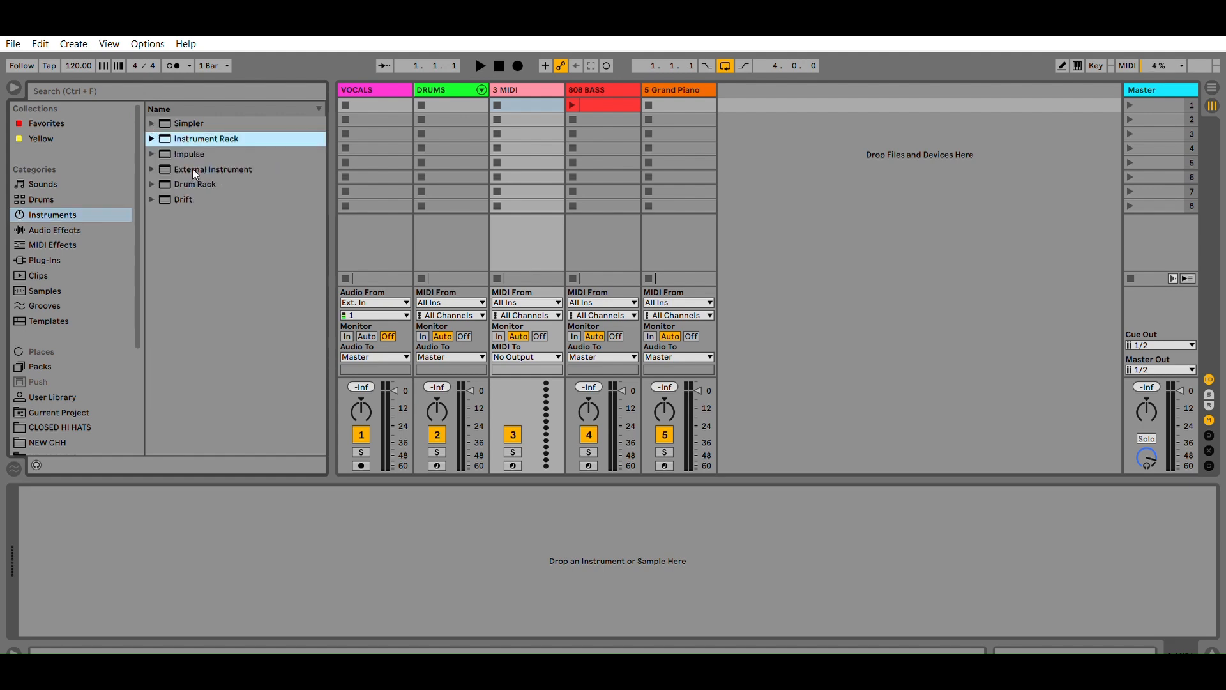
drag(192, 184, 178, 512)
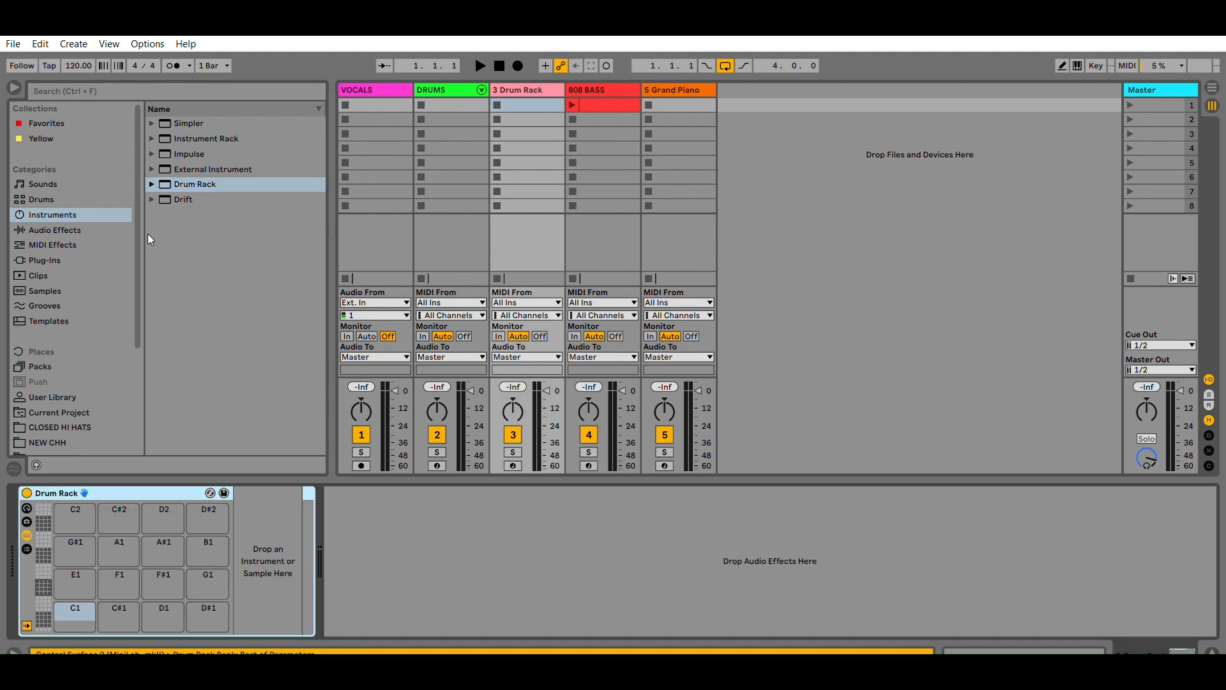
Browse the user sample folders, viewing the contents of OPEN HI HATS and NEW SNARES.
scroll(130, 334, down, 2)
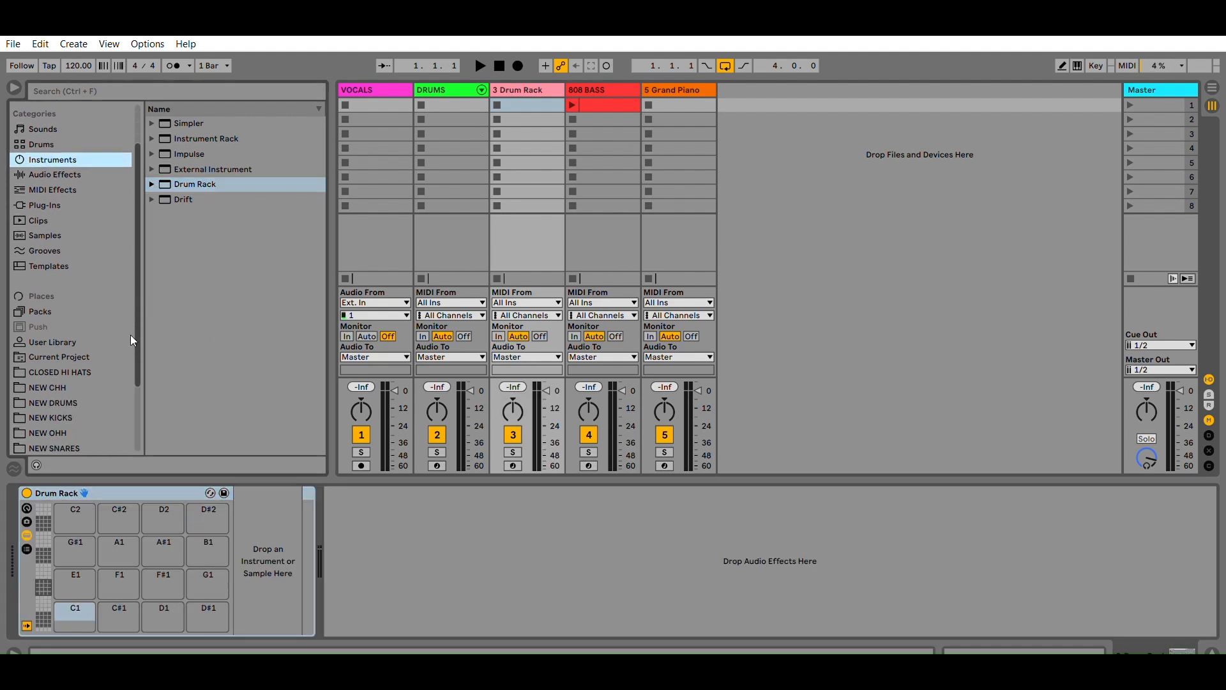
scroll(130, 334, down, 3)
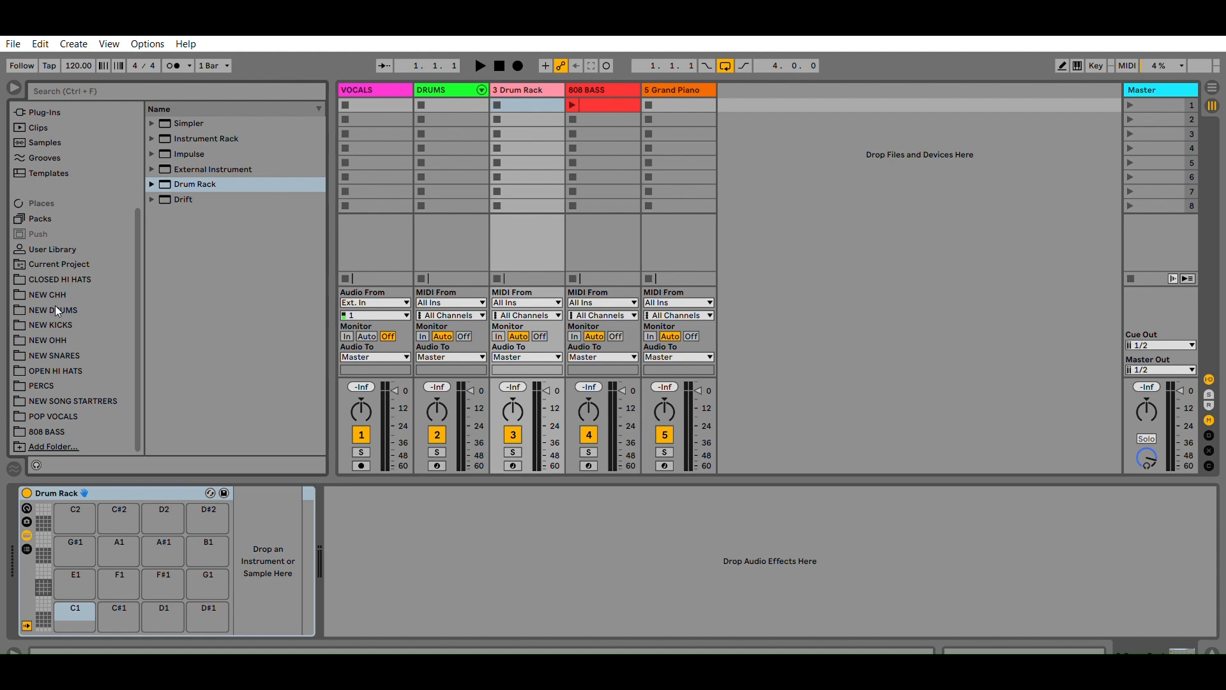
scroll(130, 238, up, 3)
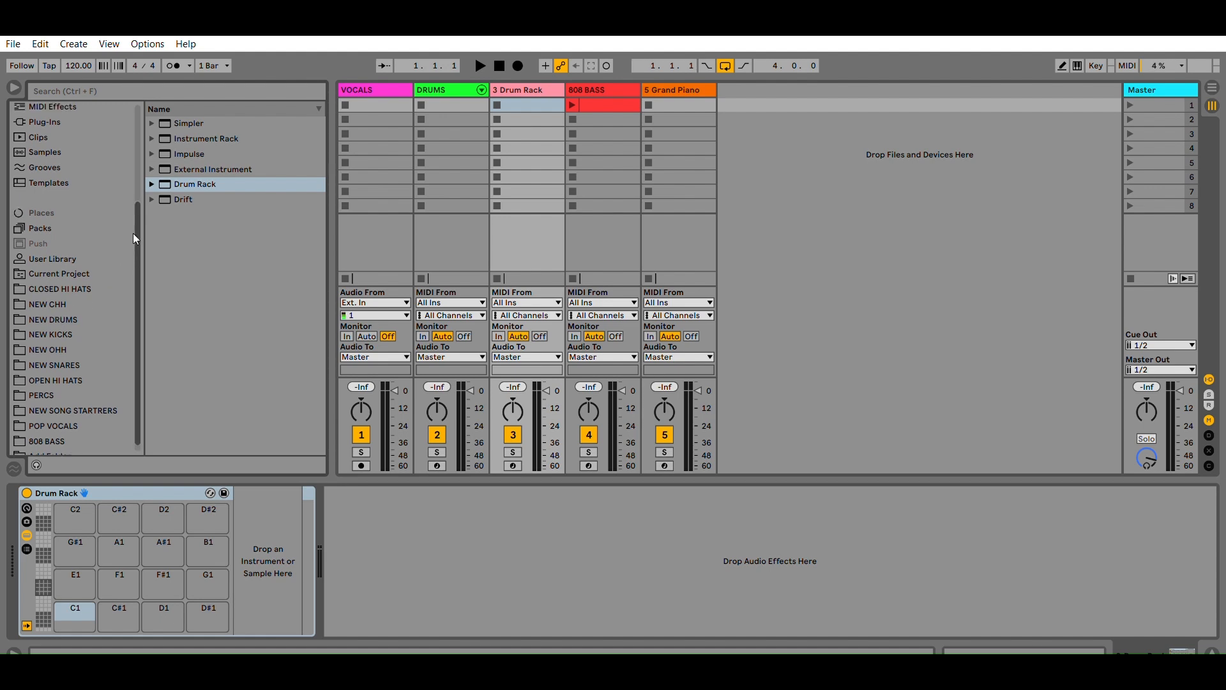
scroll(130, 256, down, 3)
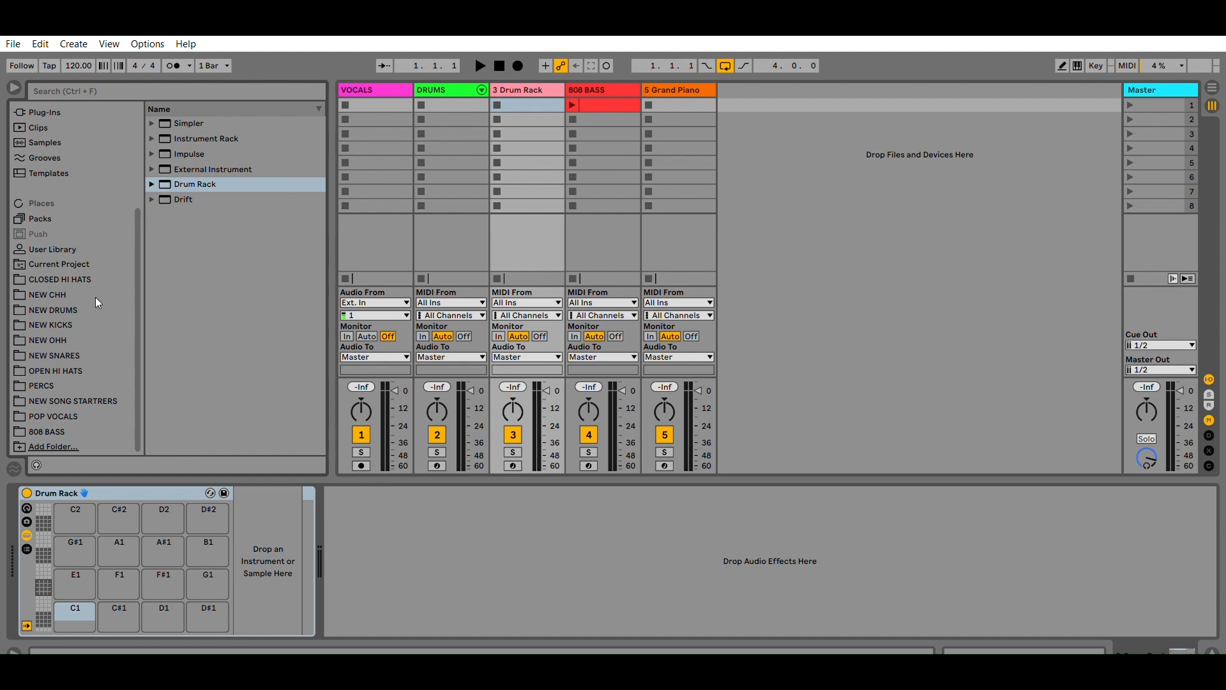
click(45, 370)
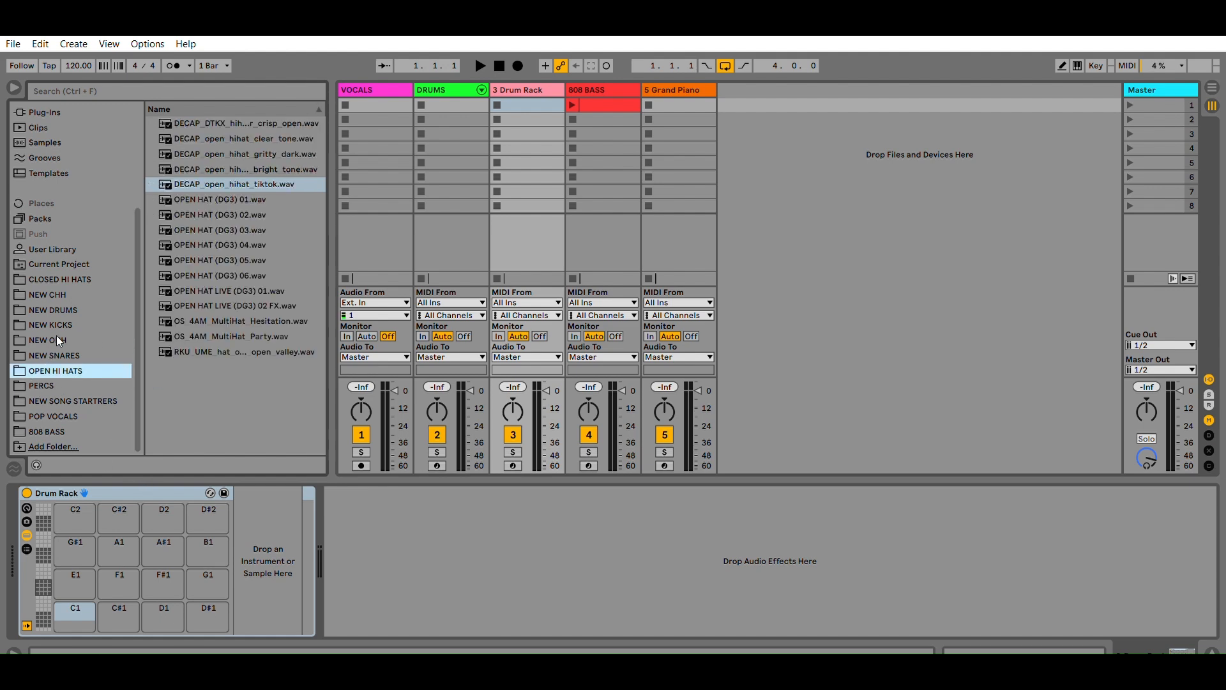
click(56, 355)
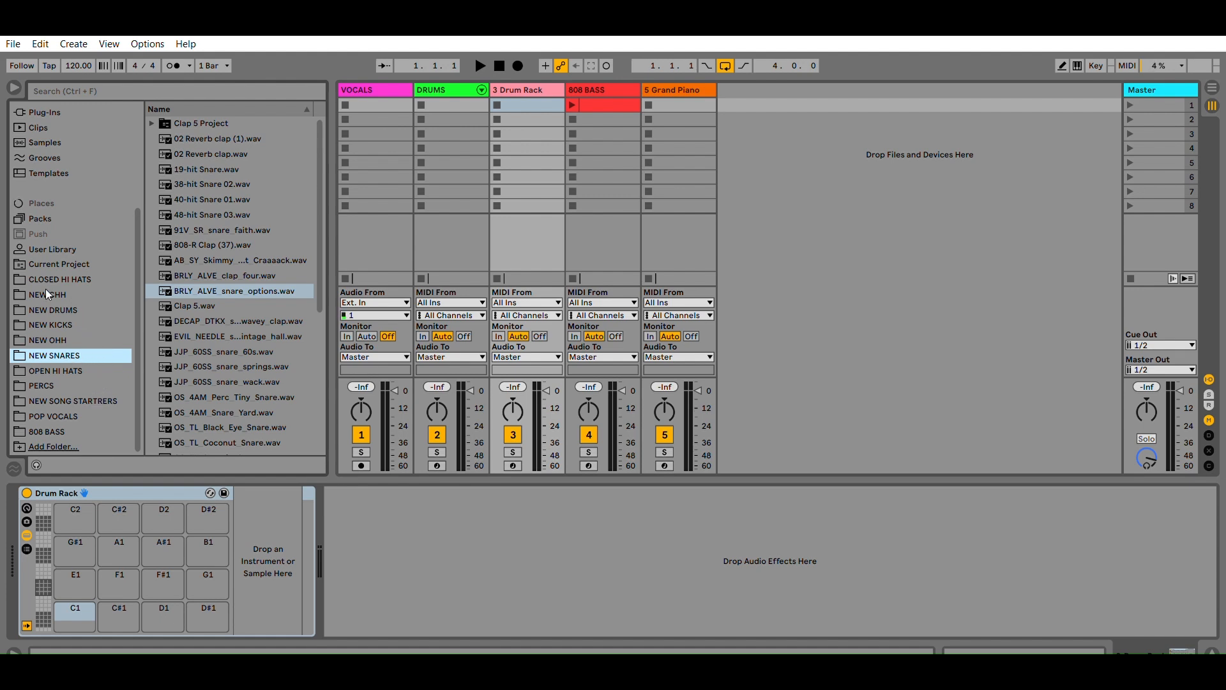
Audition DB Kick Heavy.wav from the NEW KICKS folder and load it onto the Drum Rack's C1 pad.
click(52, 325)
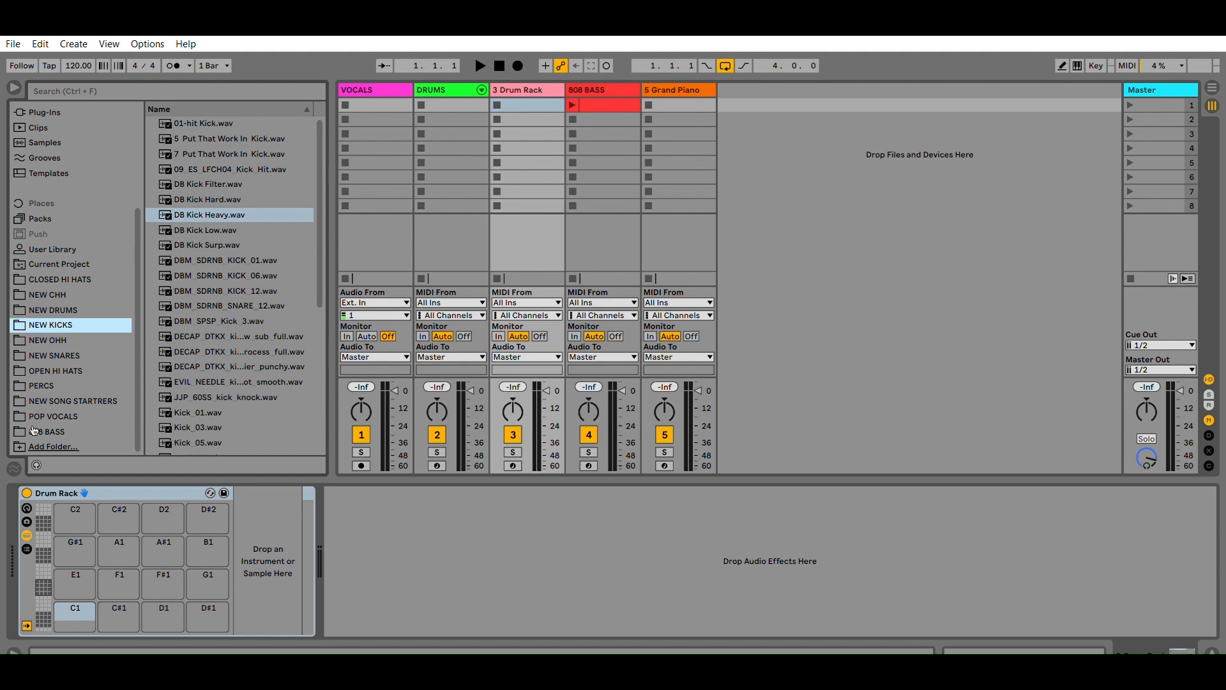
click(217, 214)
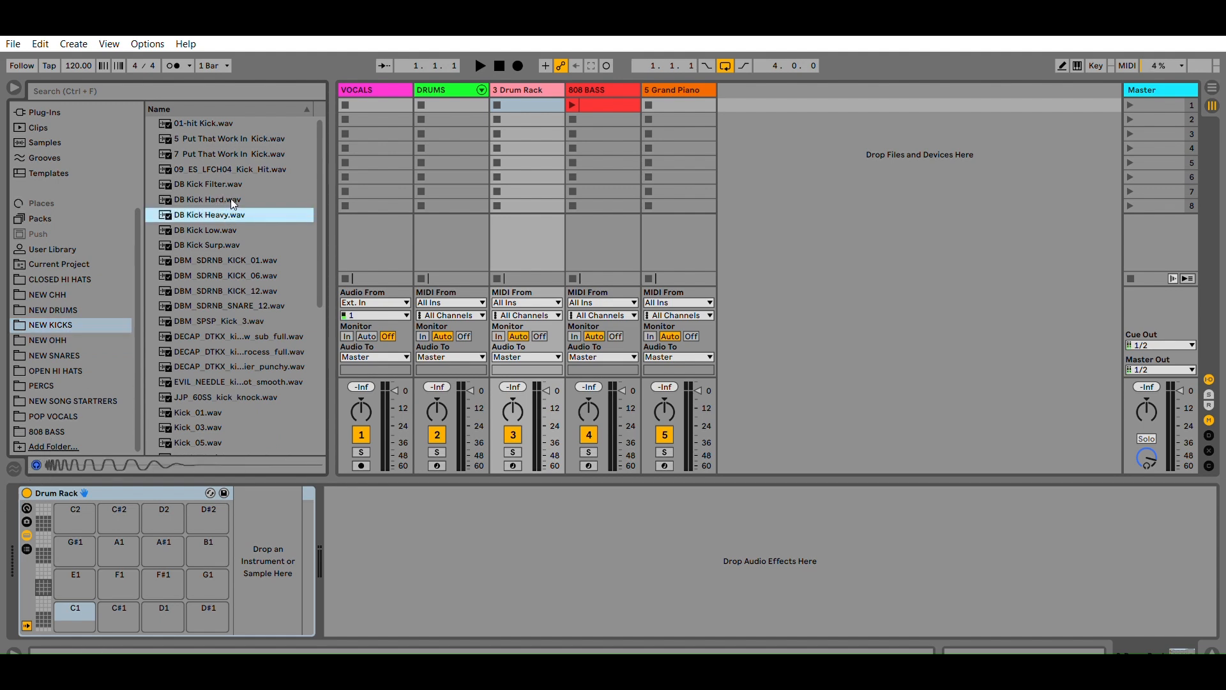
drag(230, 213, 70, 603)
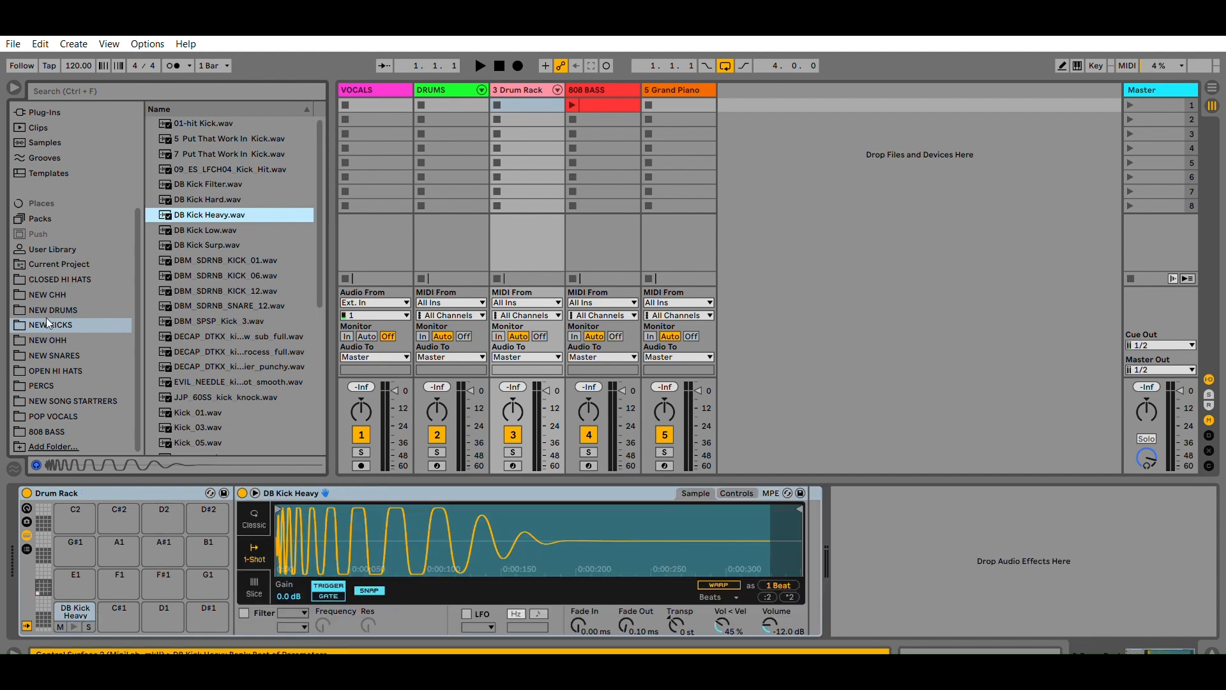
Load BRLY_ALVE_snare_options.wav from the NEW SNARES folder onto the Drum Rack's C#1 pad.
key(Down)
key(Down)
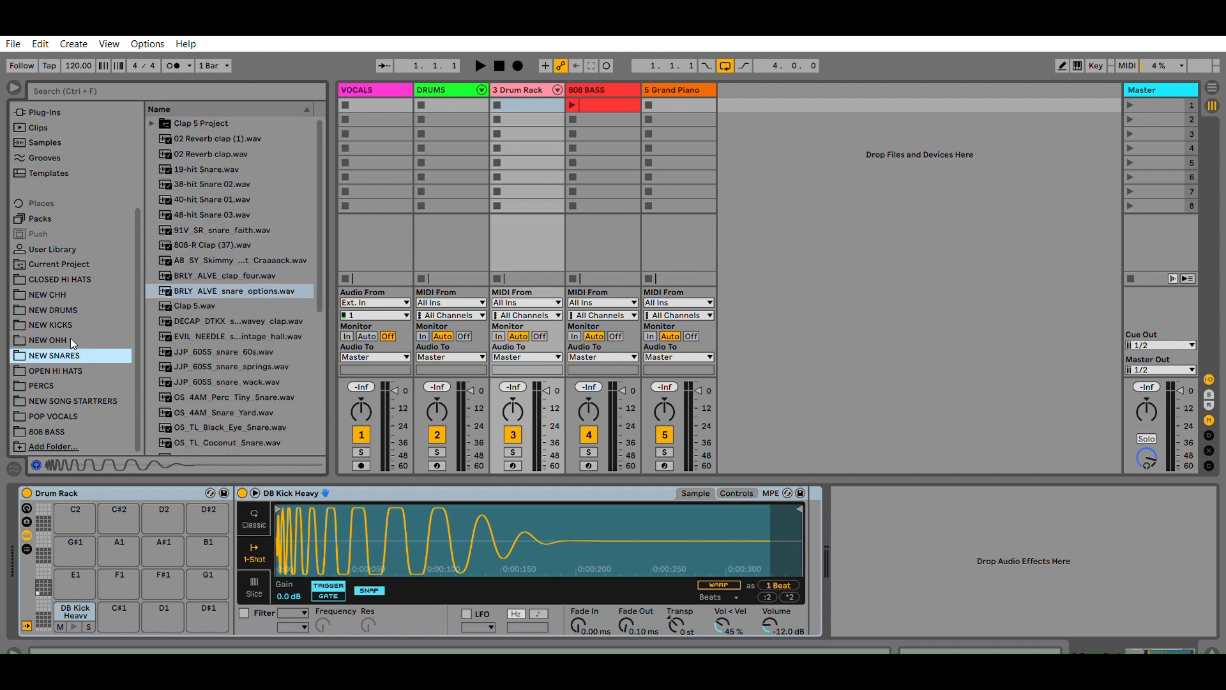
click(217, 288)
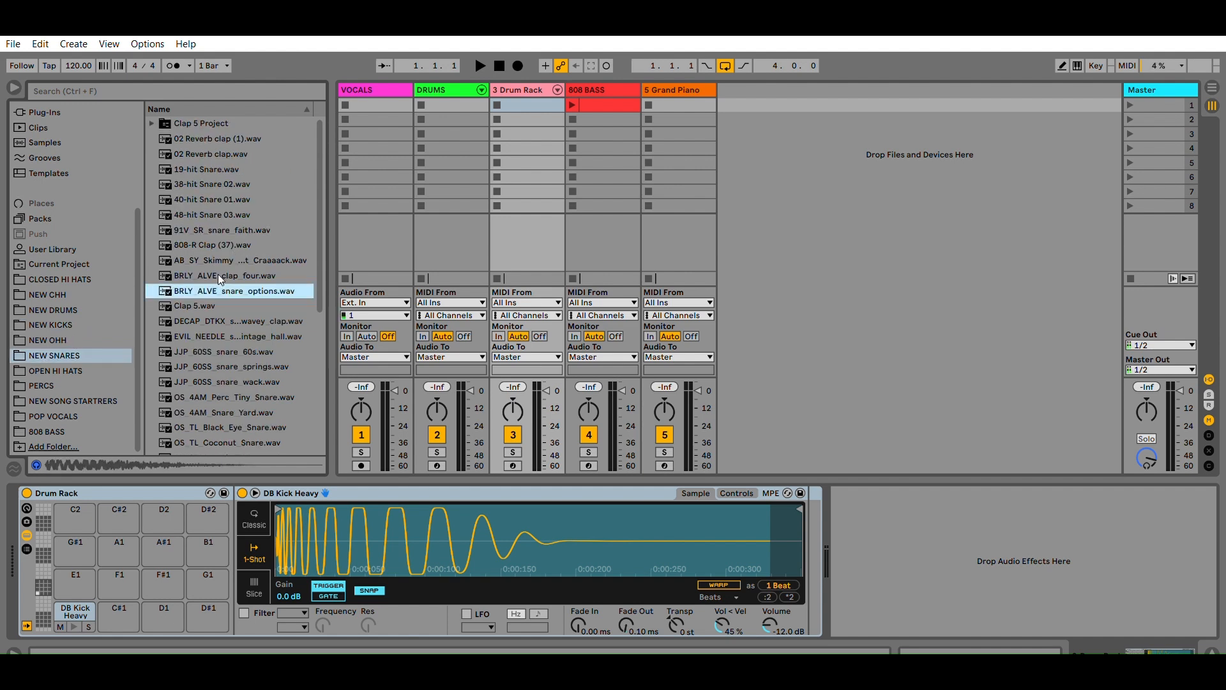
drag(218, 286, 120, 591)
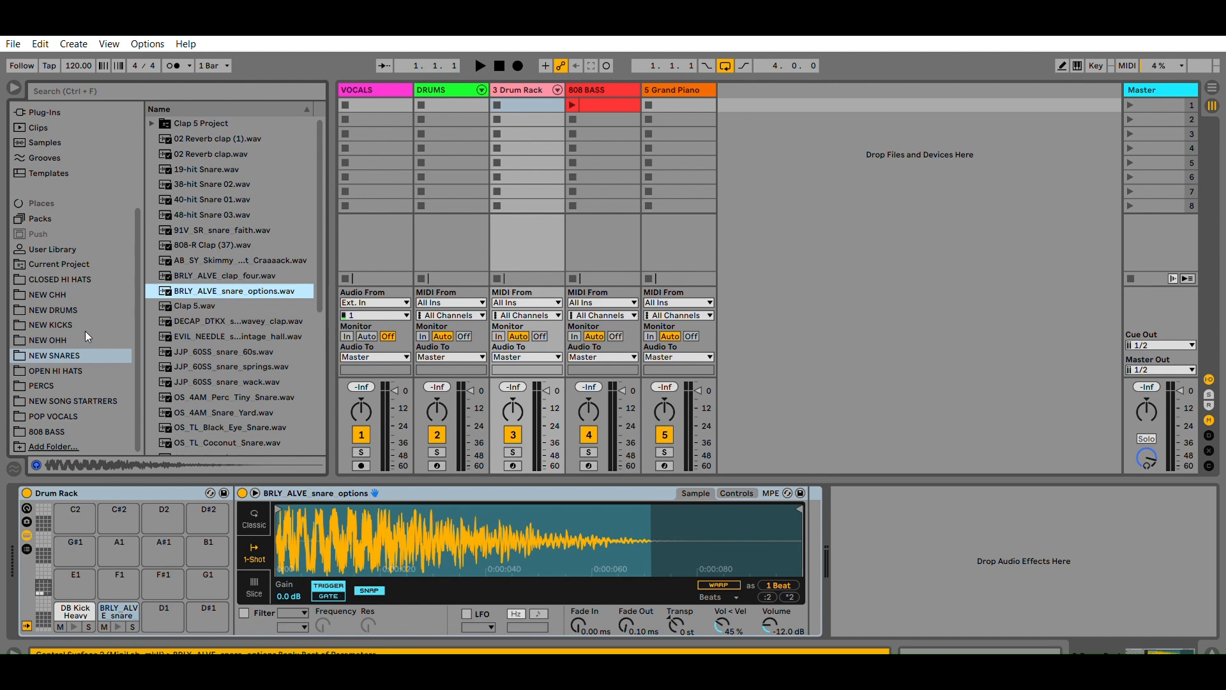
Load DBM_SDRNB_HIHAT_16.wav from NEW CHH onto the D1 pad and KKTS_Open Hat_Clean.wav from NEW OHH onto D#1.
click(62, 291)
click(223, 211)
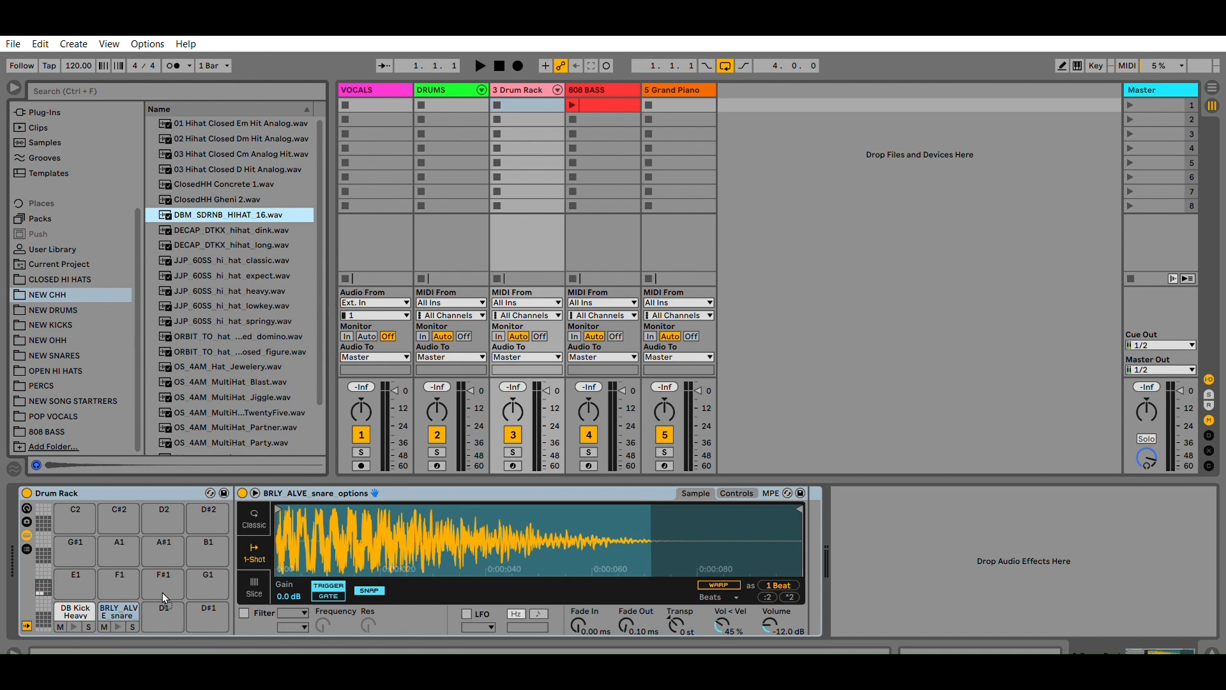
drag(162, 593, 162, 593)
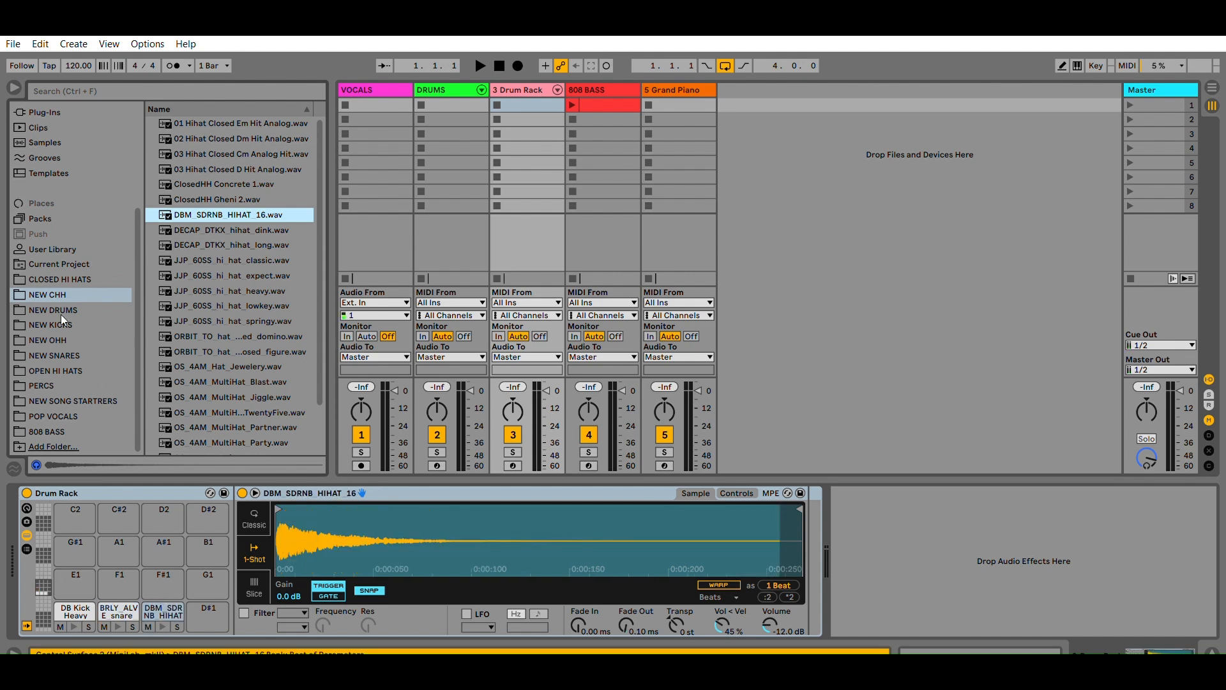
click(63, 339)
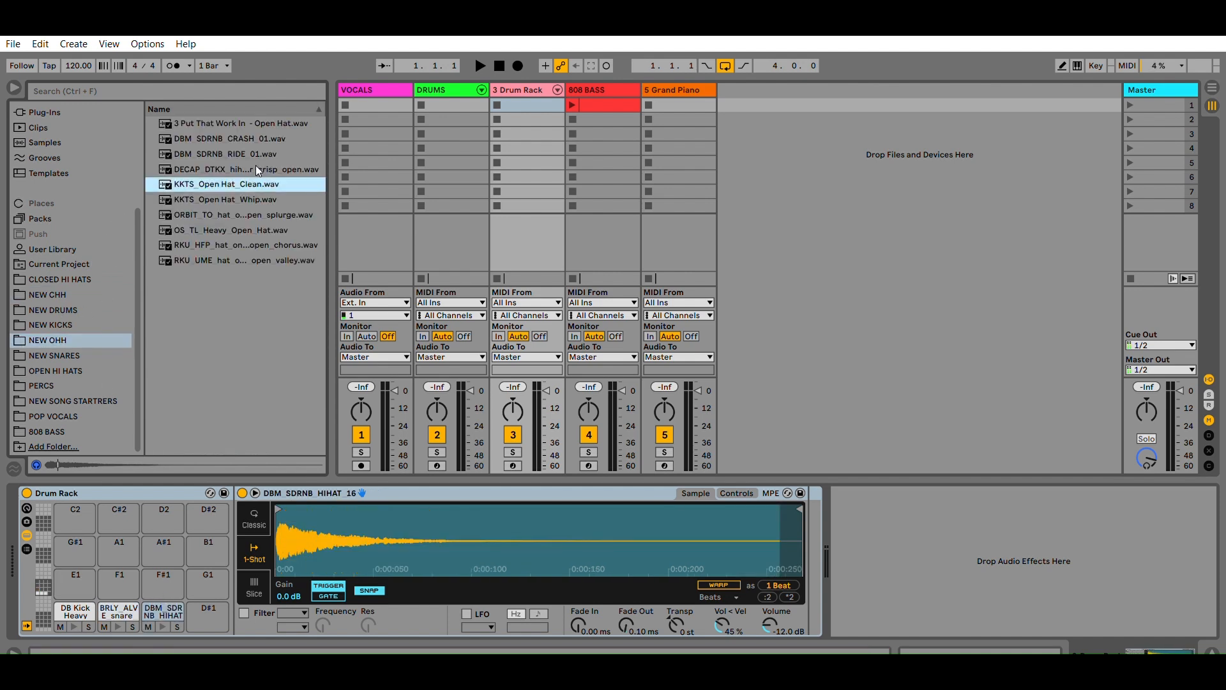
drag(255, 183, 209, 605)
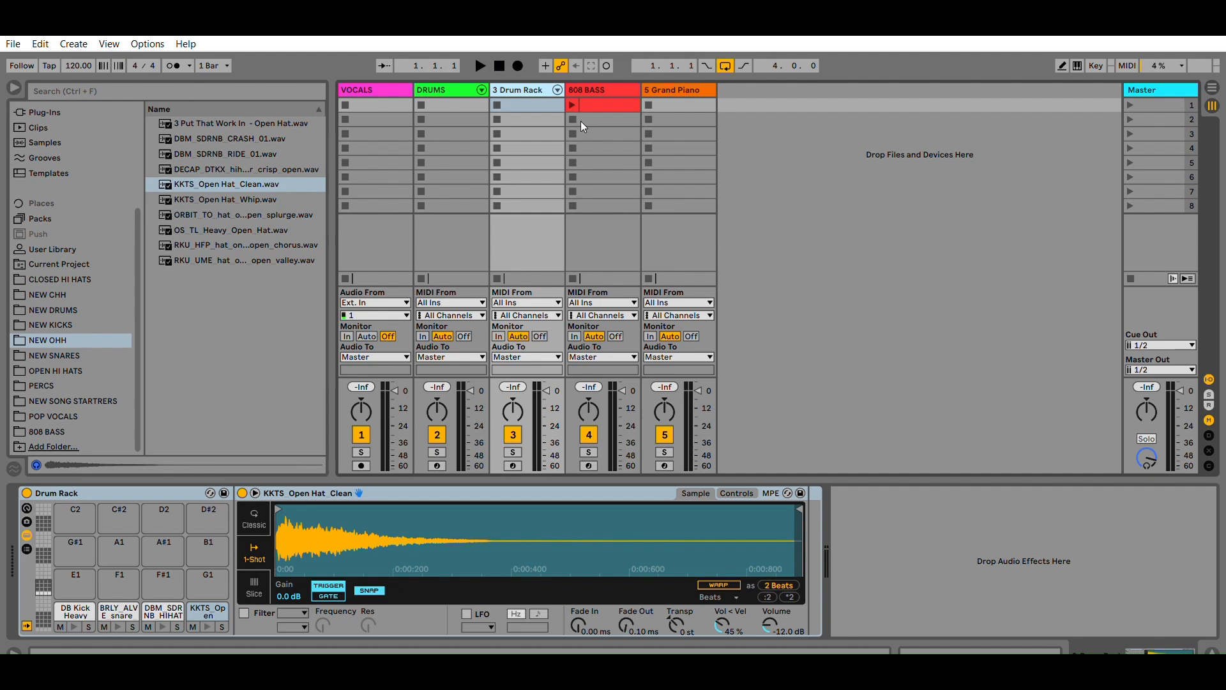
Delete the 3 Drum Rack track from the set.
key(Delete)
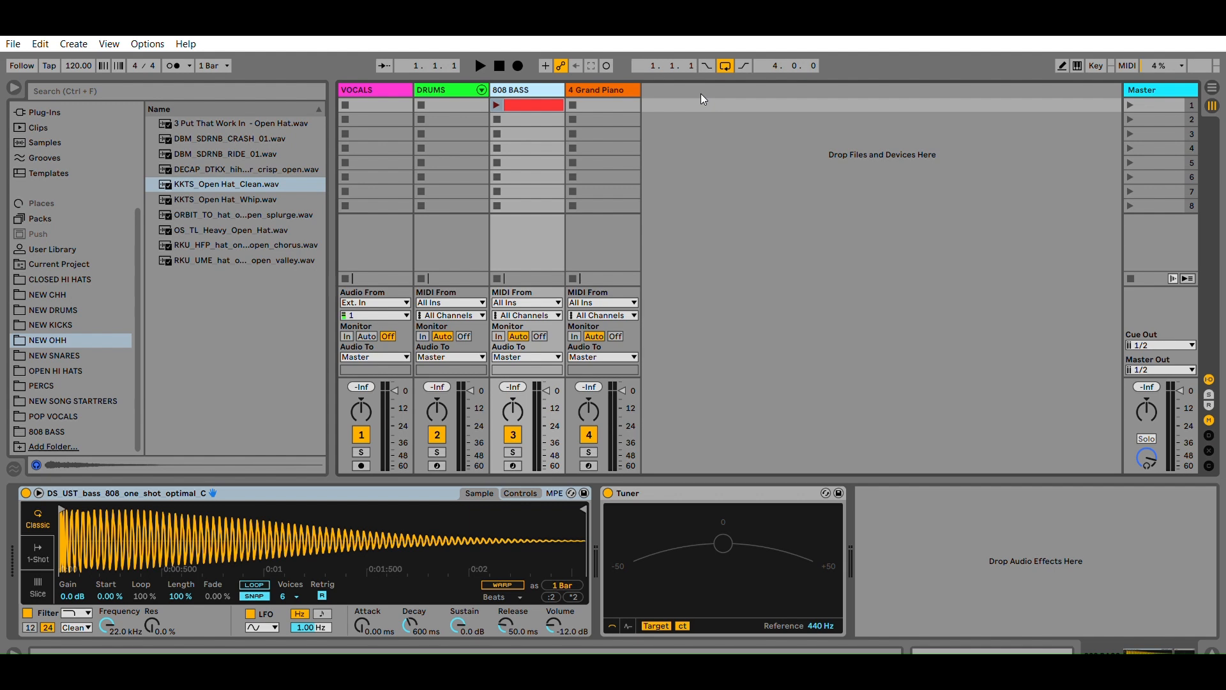
Insert a new MIDI track after 808 BASS and load an empty Simpler instrument onto it.
key(ctrl+shift+t)
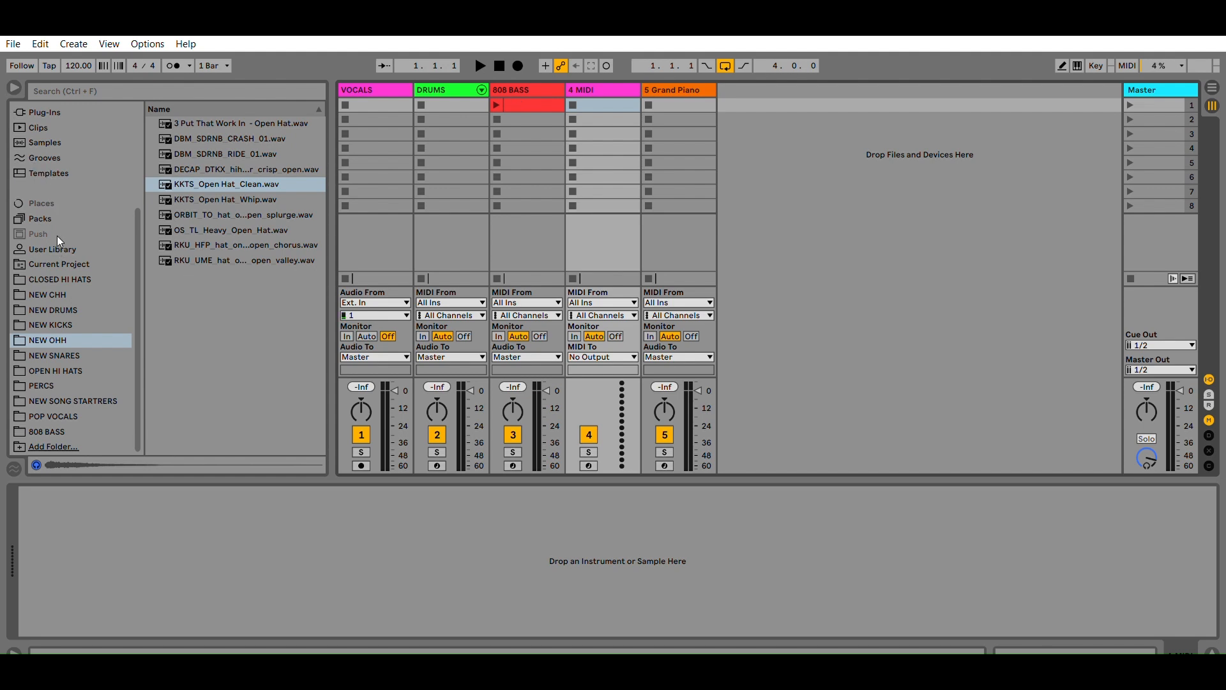
click(44, 112)
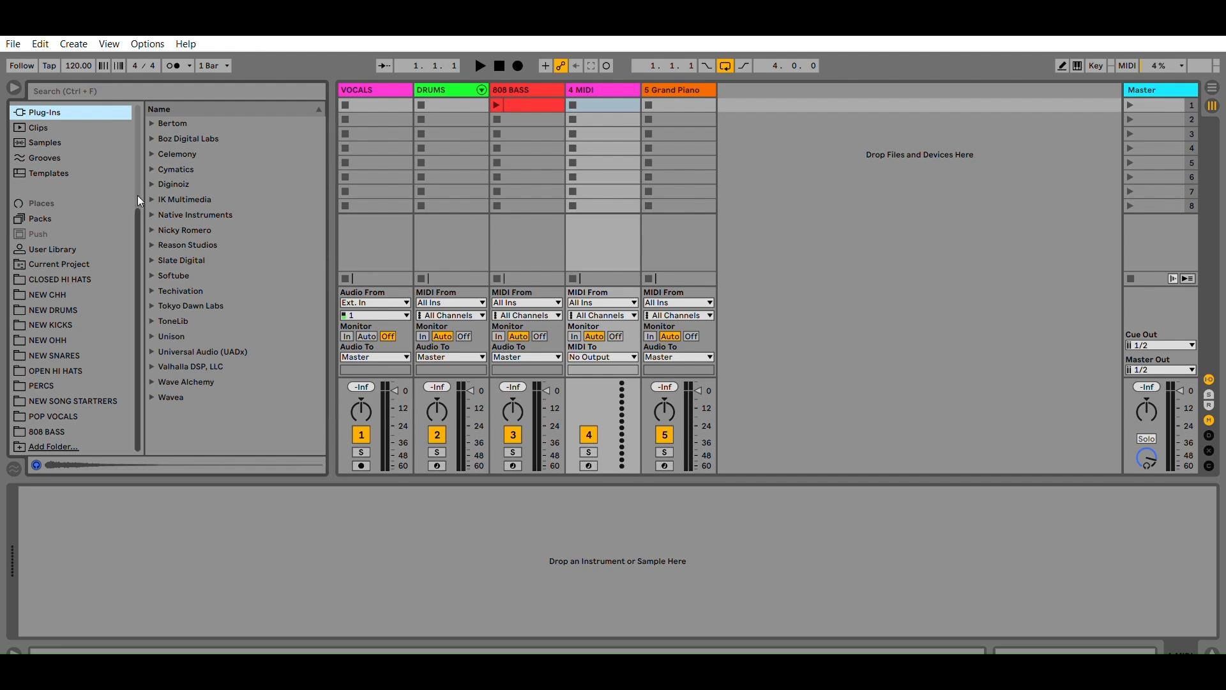
scroll(137, 194, up, 4)
click(53, 205)
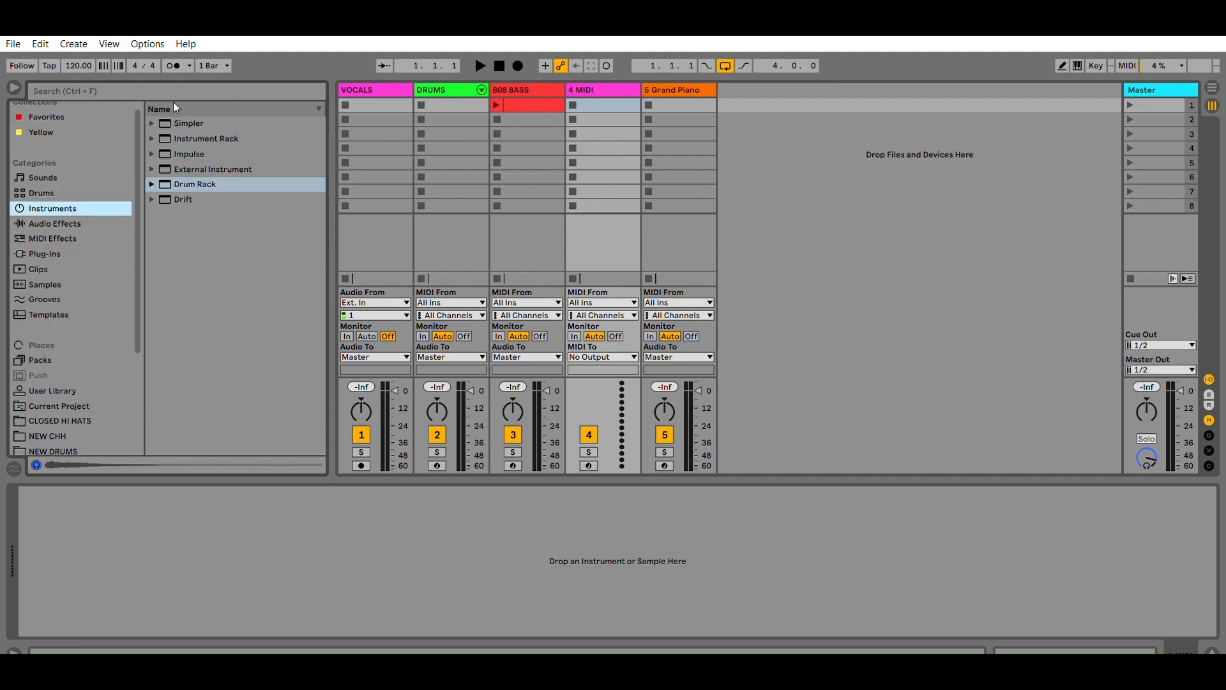
click(617, 88)
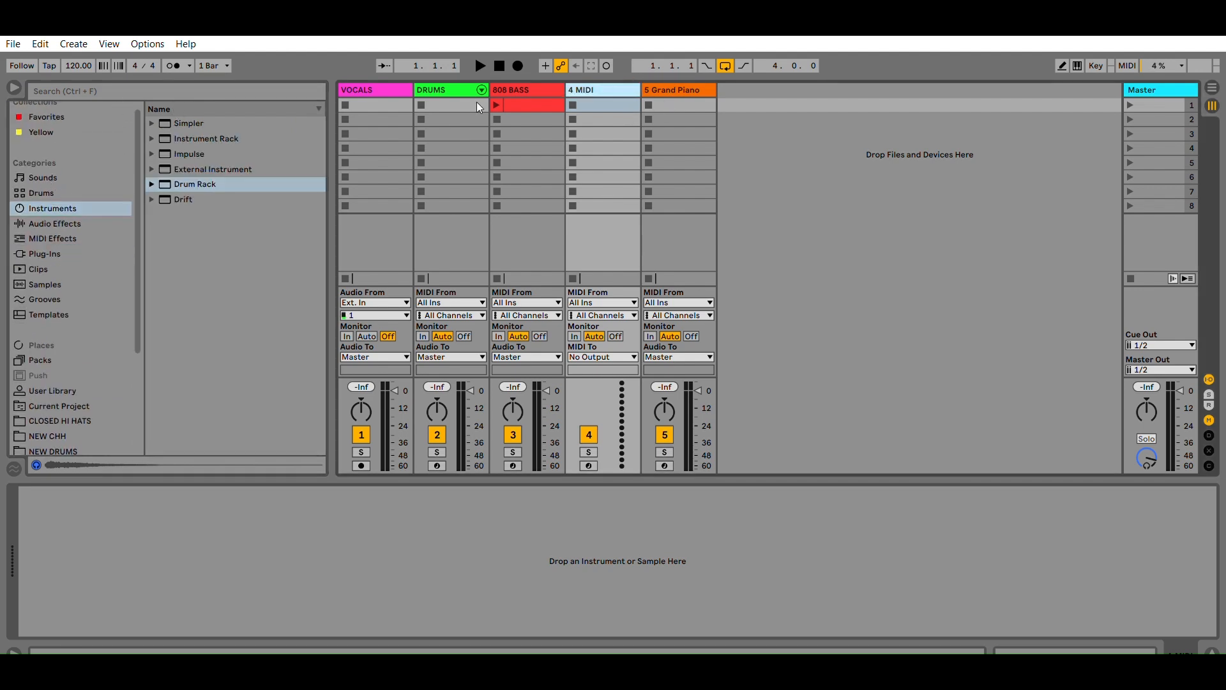
drag(188, 122, 125, 500)
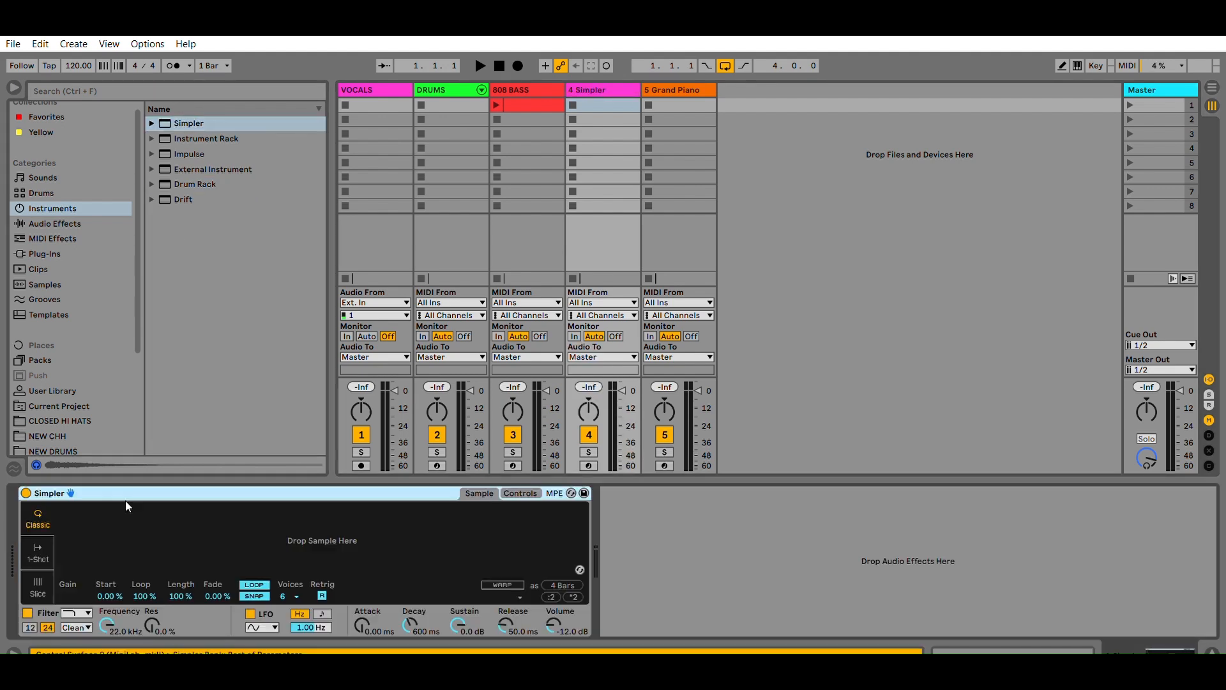
Load RKU_SBS_808_one_shot_flash_C.wav from the 808 BASS folder into the empty Simpler.
drag(137, 327, 151, 427)
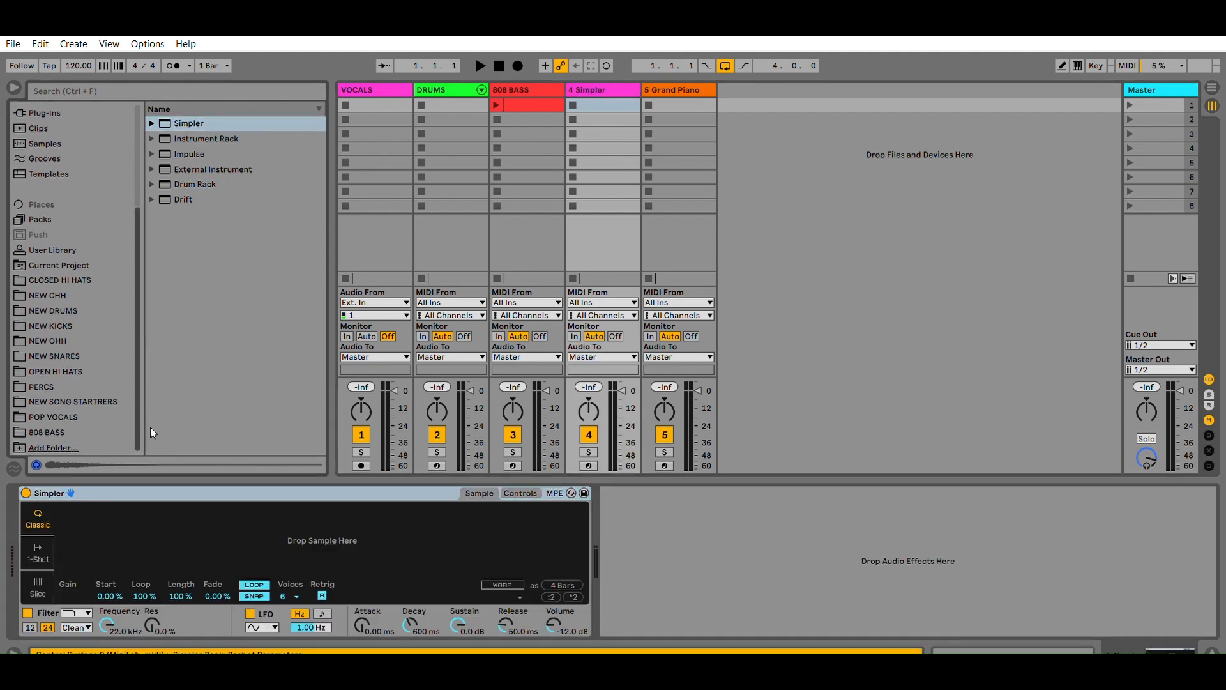
click(56, 432)
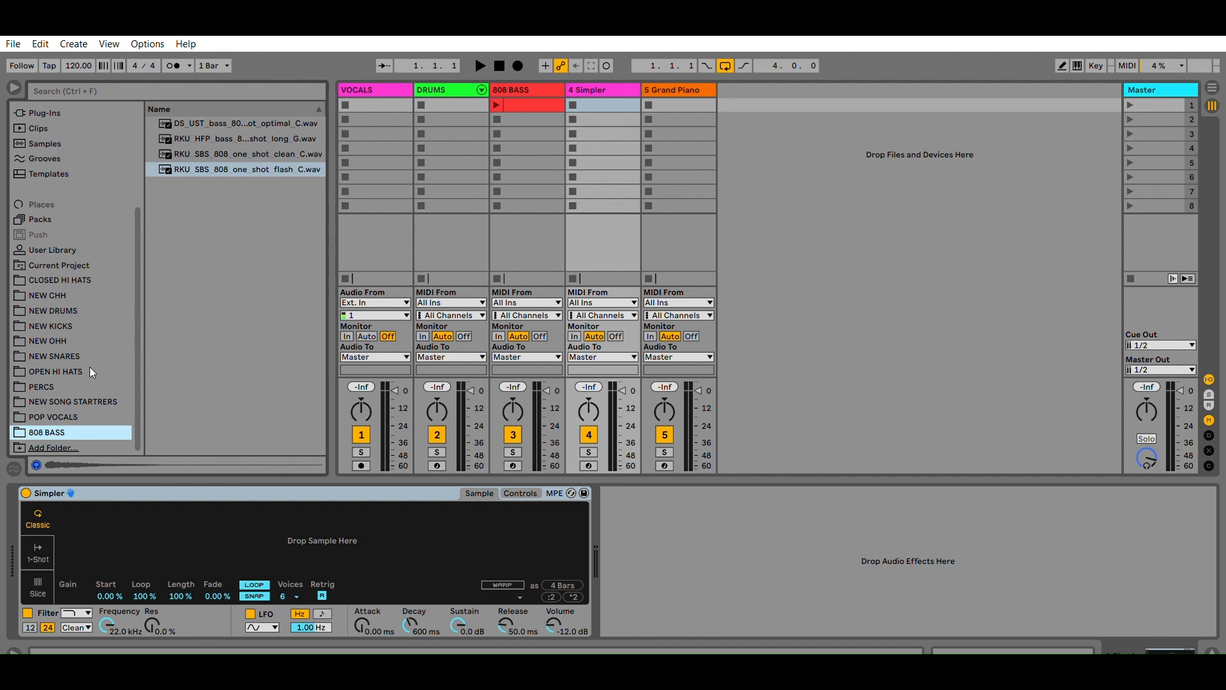
drag(265, 169, 284, 519)
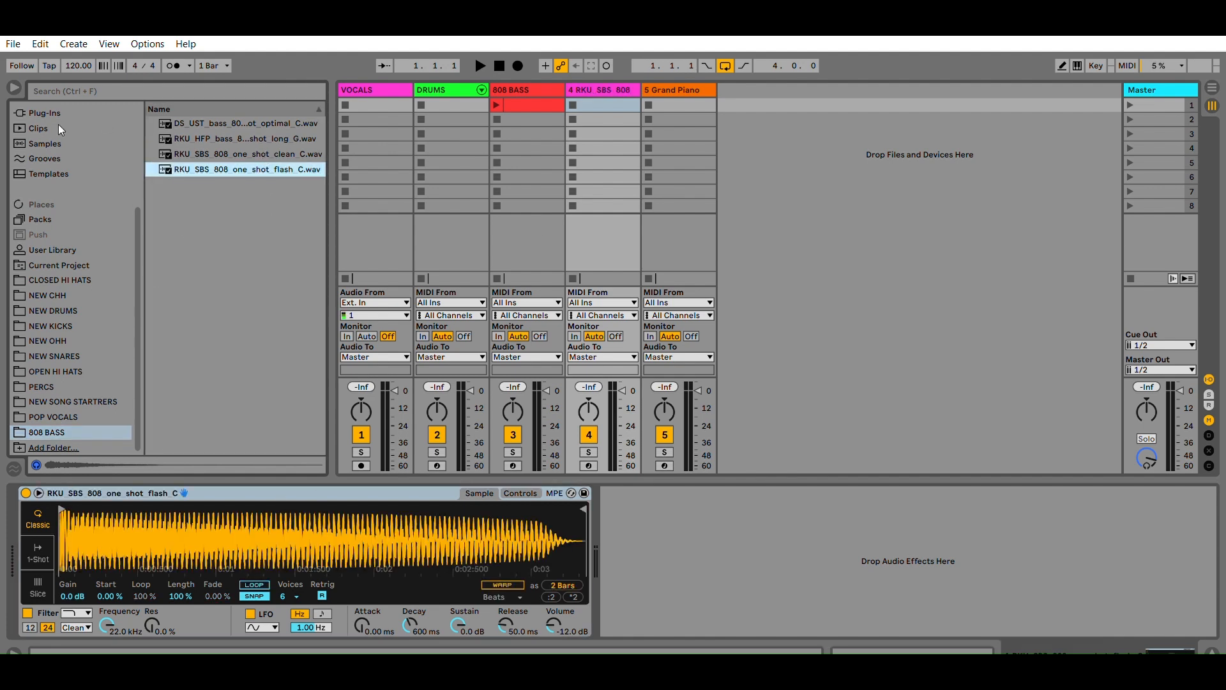
Search the audio effects for "tuner" and add the Tuner after Simpler on the new 808 track.
drag(136, 220, 140, 108)
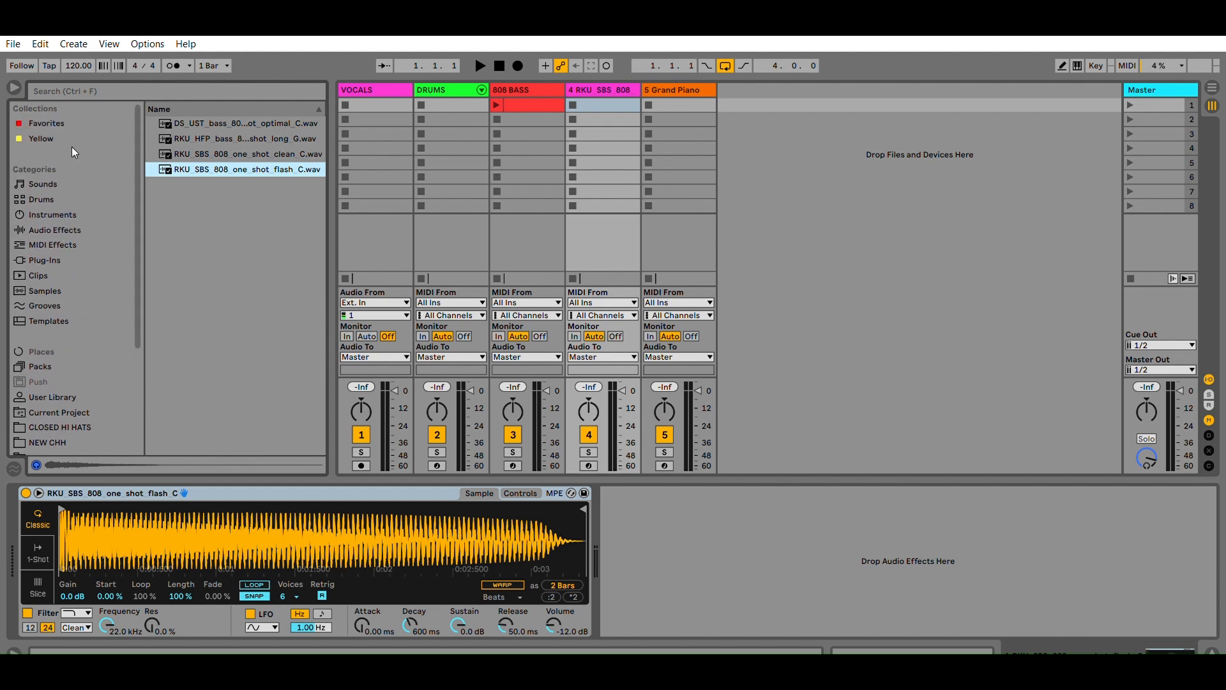
click(70, 211)
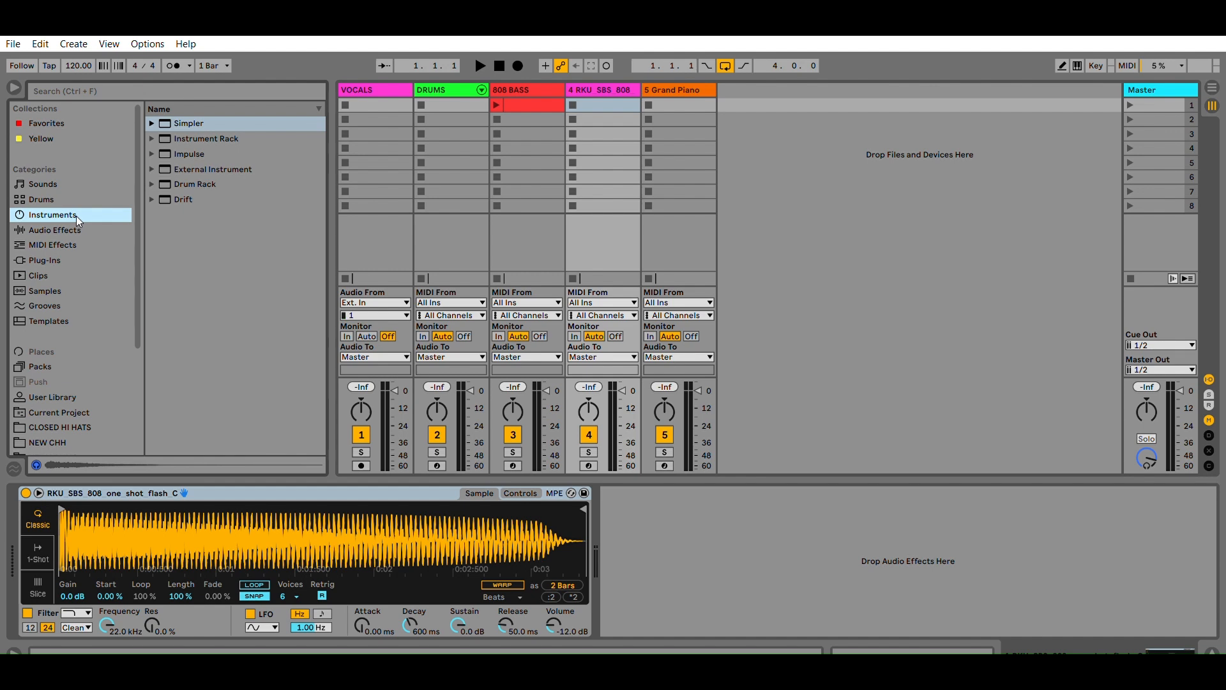
click(73, 226)
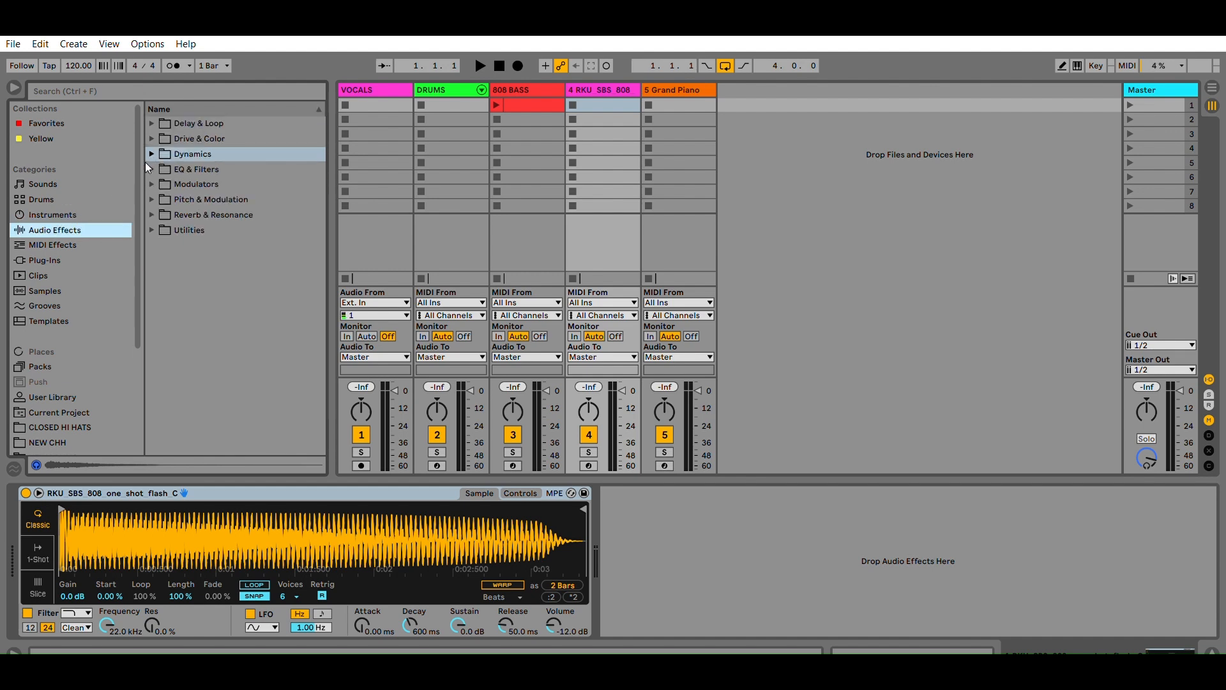
key(ctrl+f)
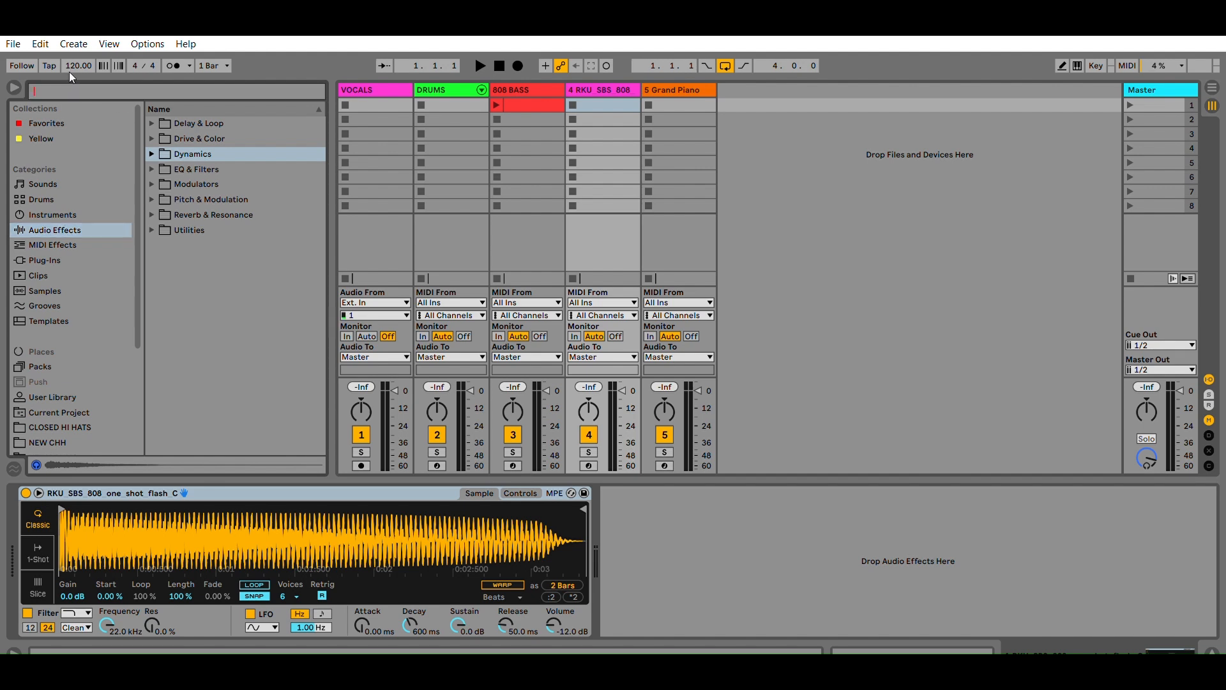
text(tu)
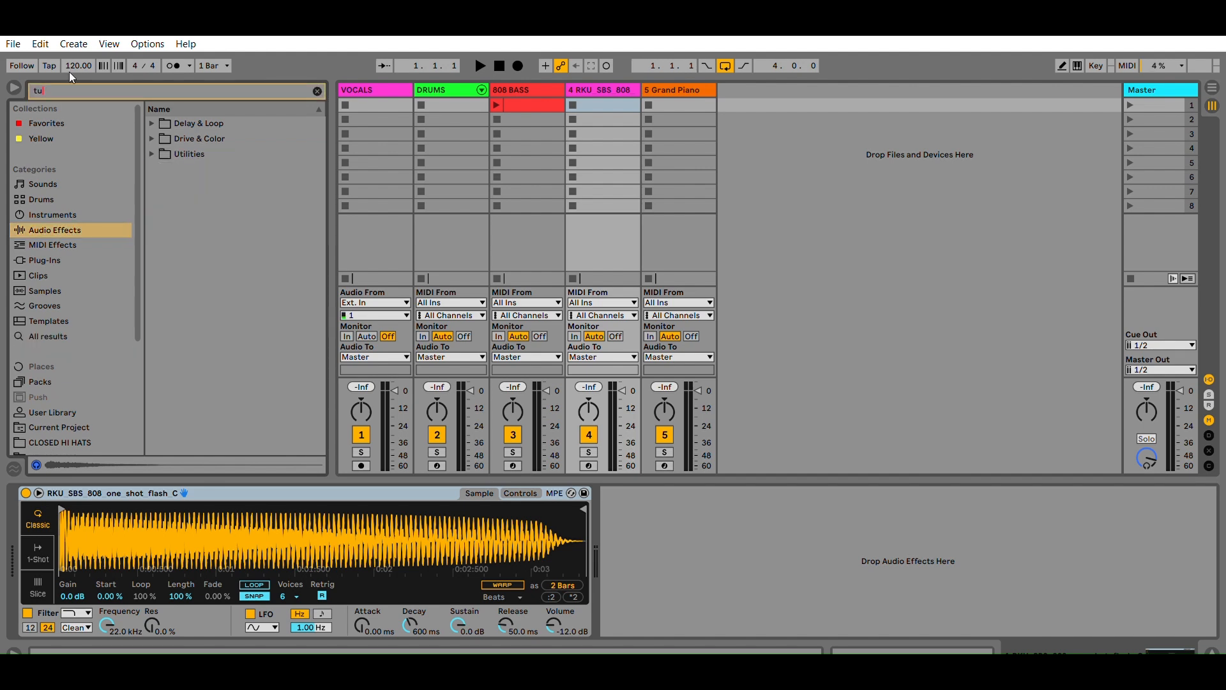
text(ner)
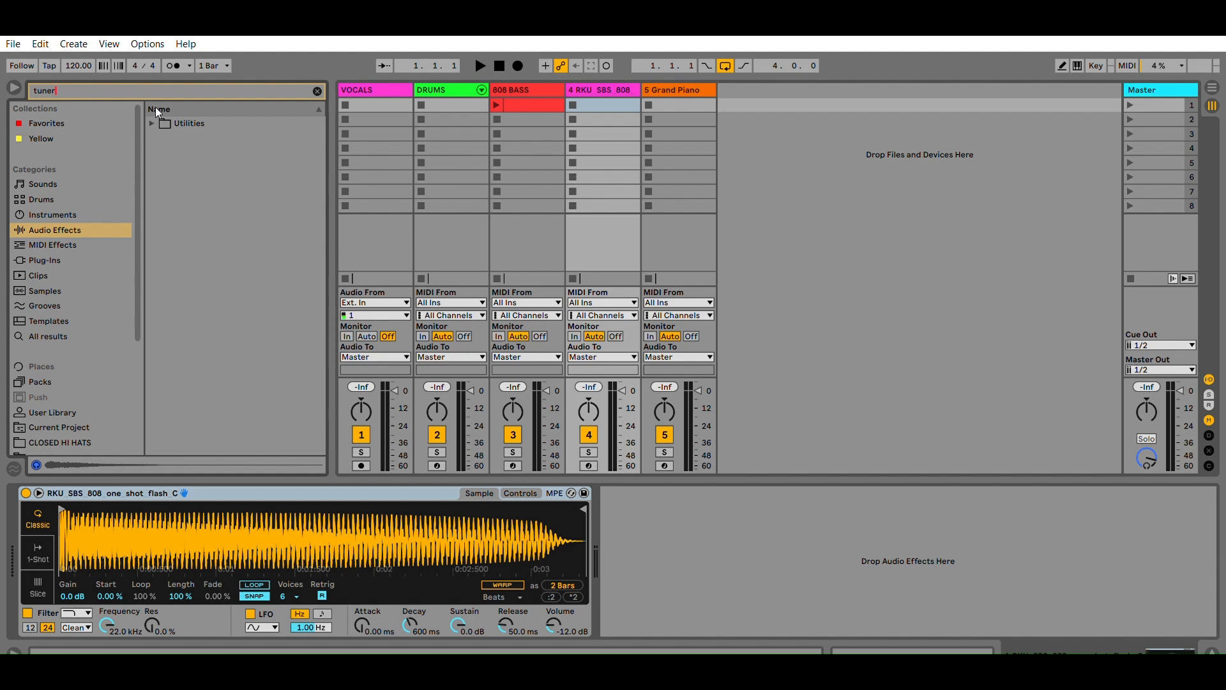
click(152, 123)
drag(206, 138, 616, 527)
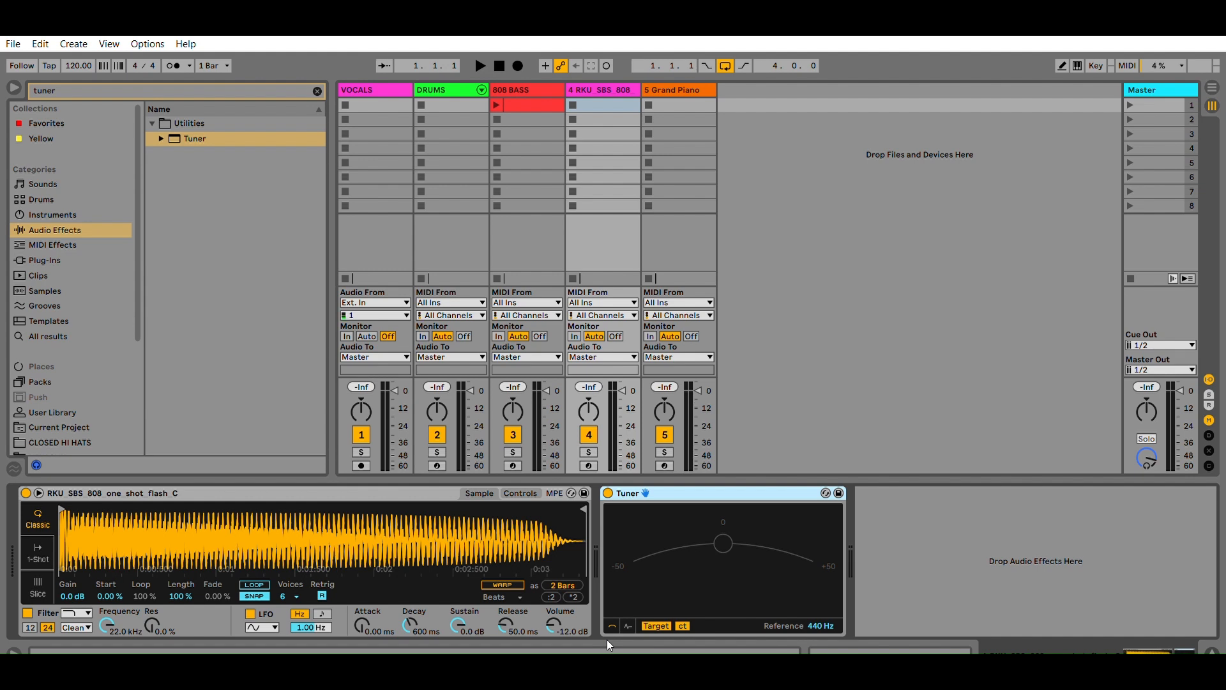
Arm the 808 BASS track for recording, then clear the browser search and collapse the Utilities folder.
click(513, 452)
click(512, 464)
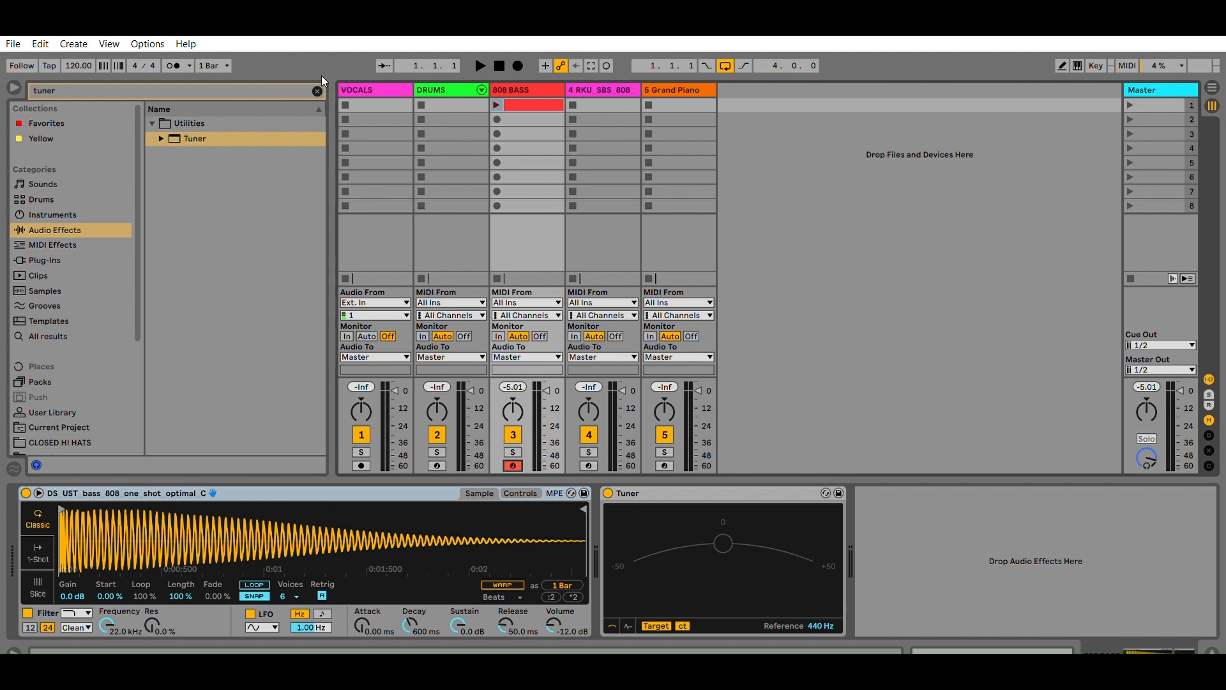
click(317, 91)
click(152, 229)
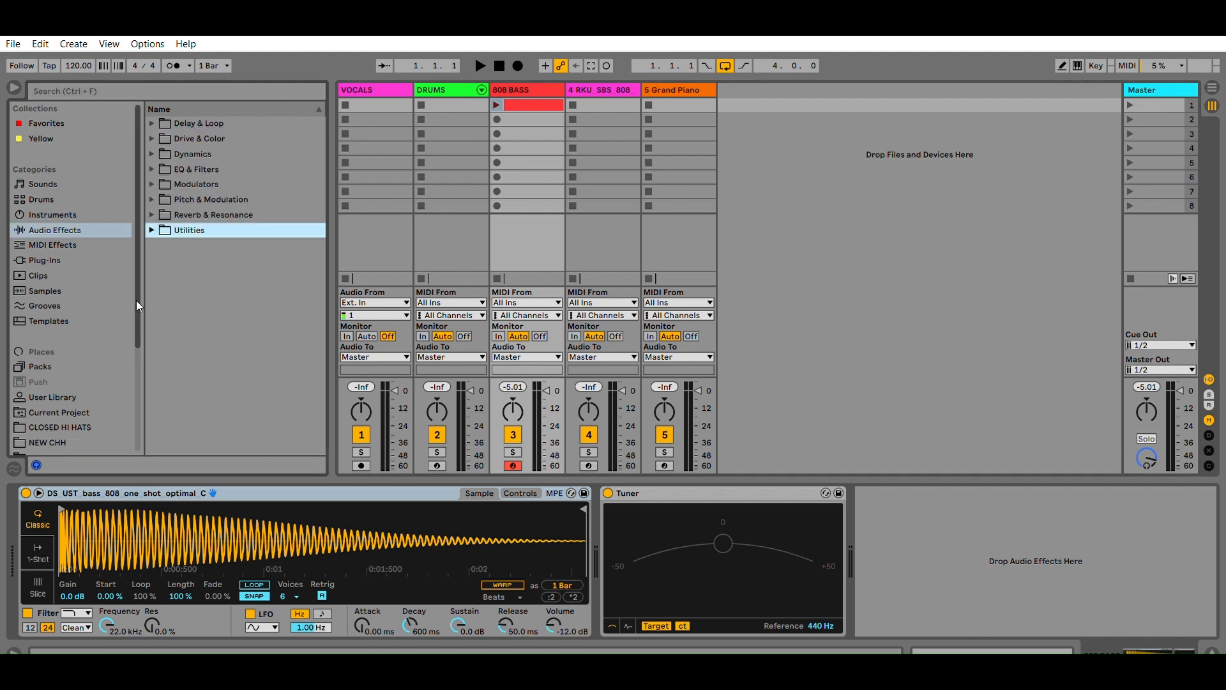
Replace the sample in the 808 BASS track's Simpler with RKU_SBS_808_one_shot_flash_C.wav from the 808 BASS folder.
drag(136, 300, 115, 418)
click(60, 430)
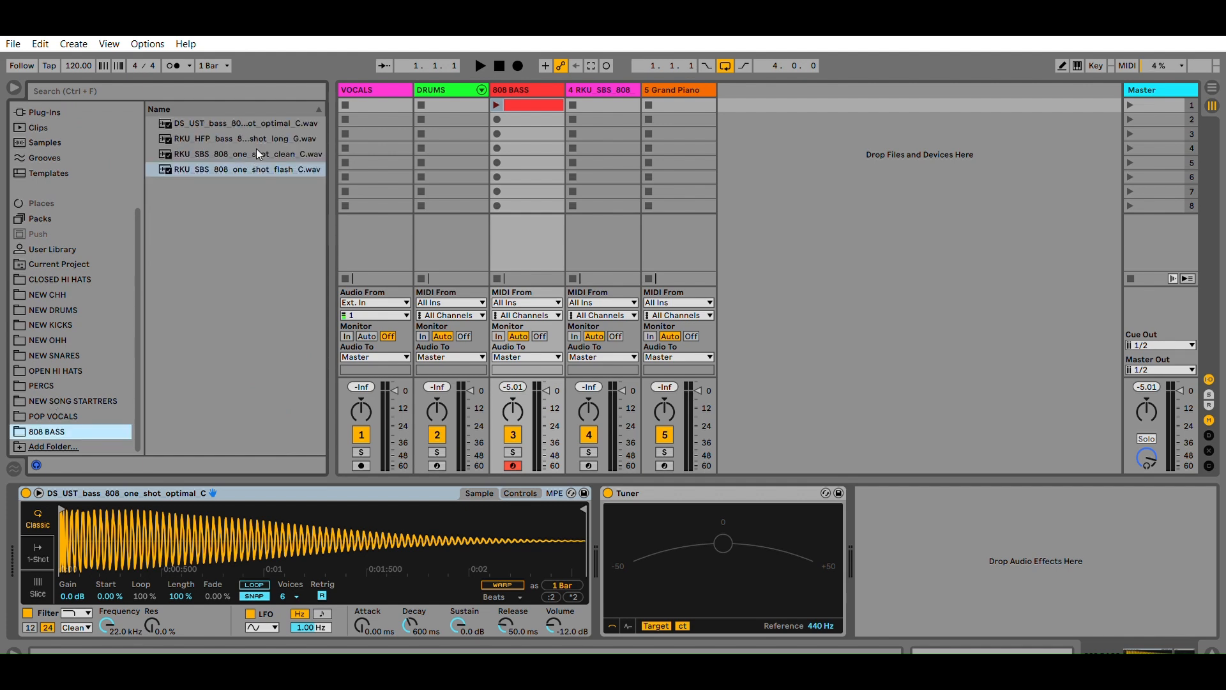
drag(256, 168, 261, 511)
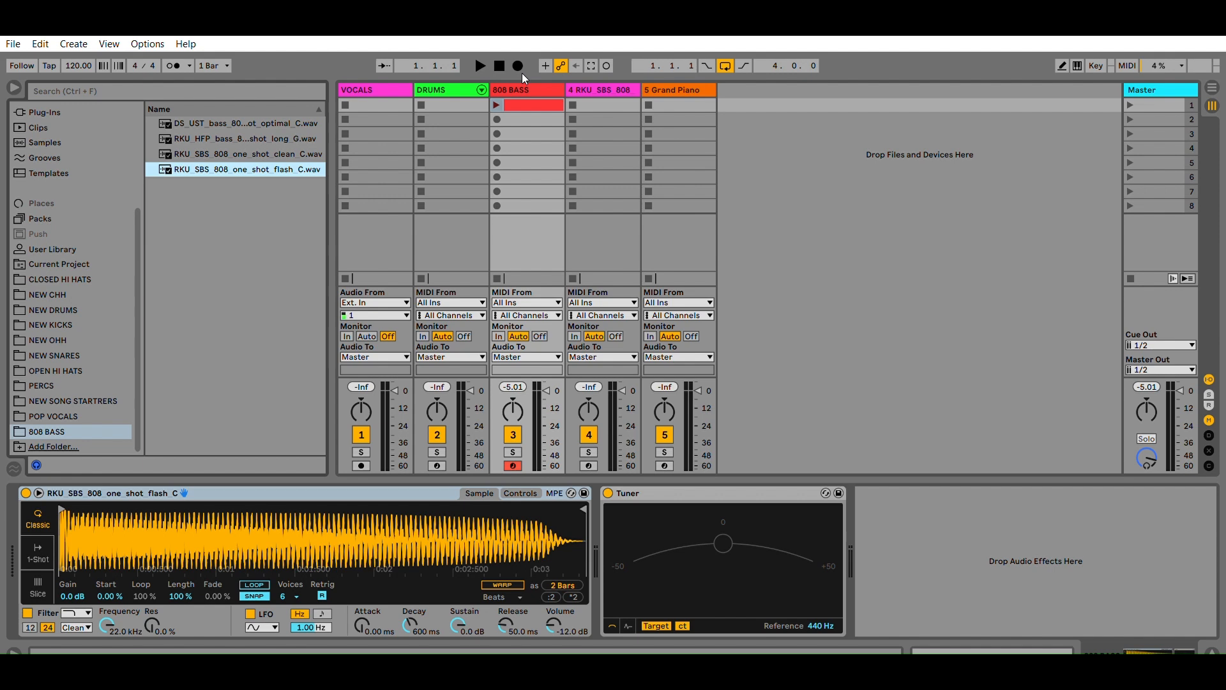
Delete the extra 808 track located between 808 BASS and Grand Piano.
click(612, 85)
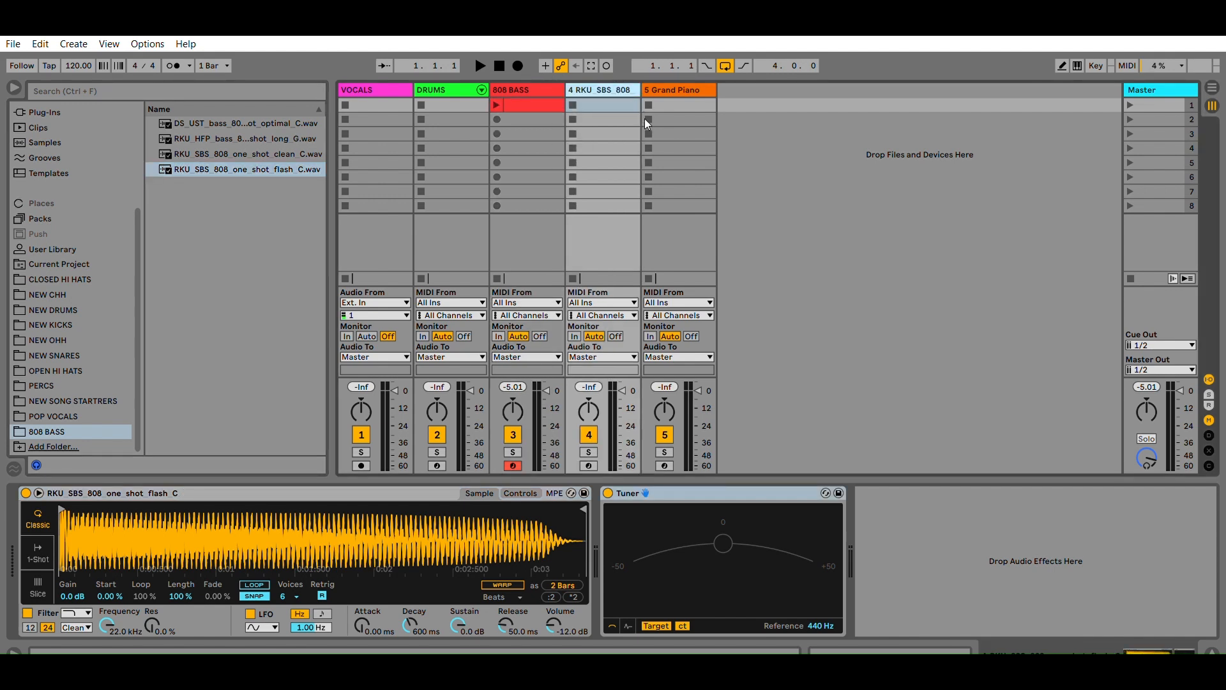
key(Delete)
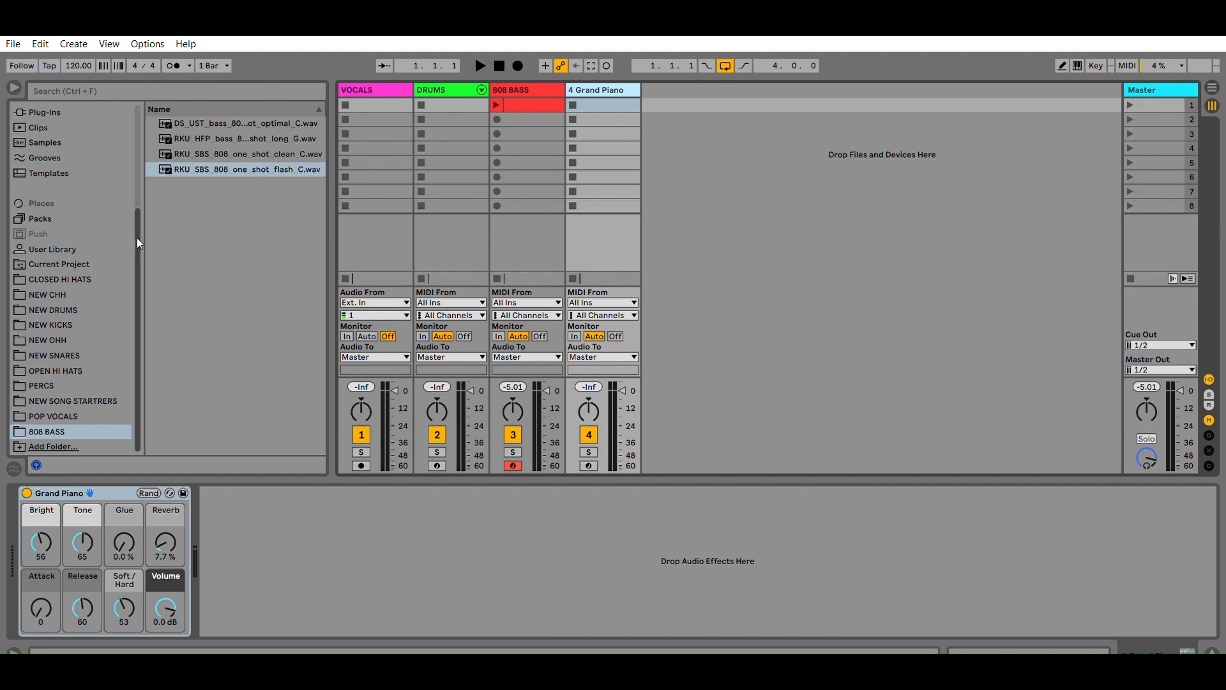
Insert a new MIDI track after 4 Grand Piano and load Grand Piano.adg from the Instrument Rack's Piano & Keys presets.
drag(137, 237, 155, 116)
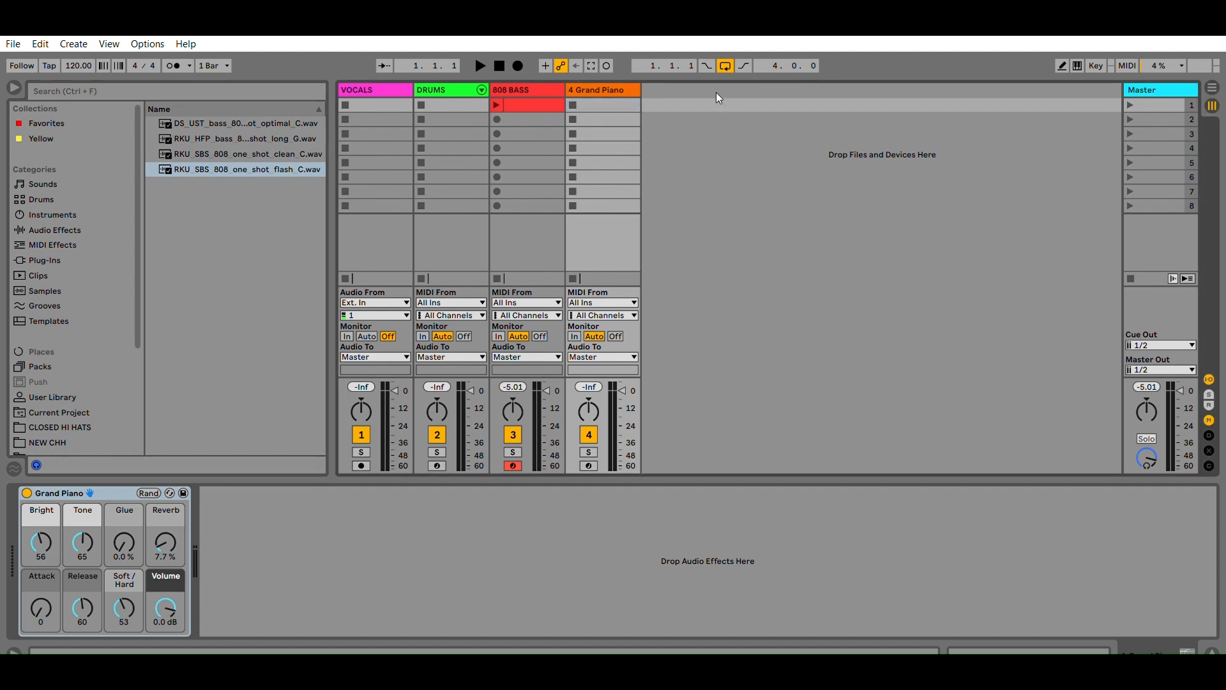
key(ctrl+shift+t)
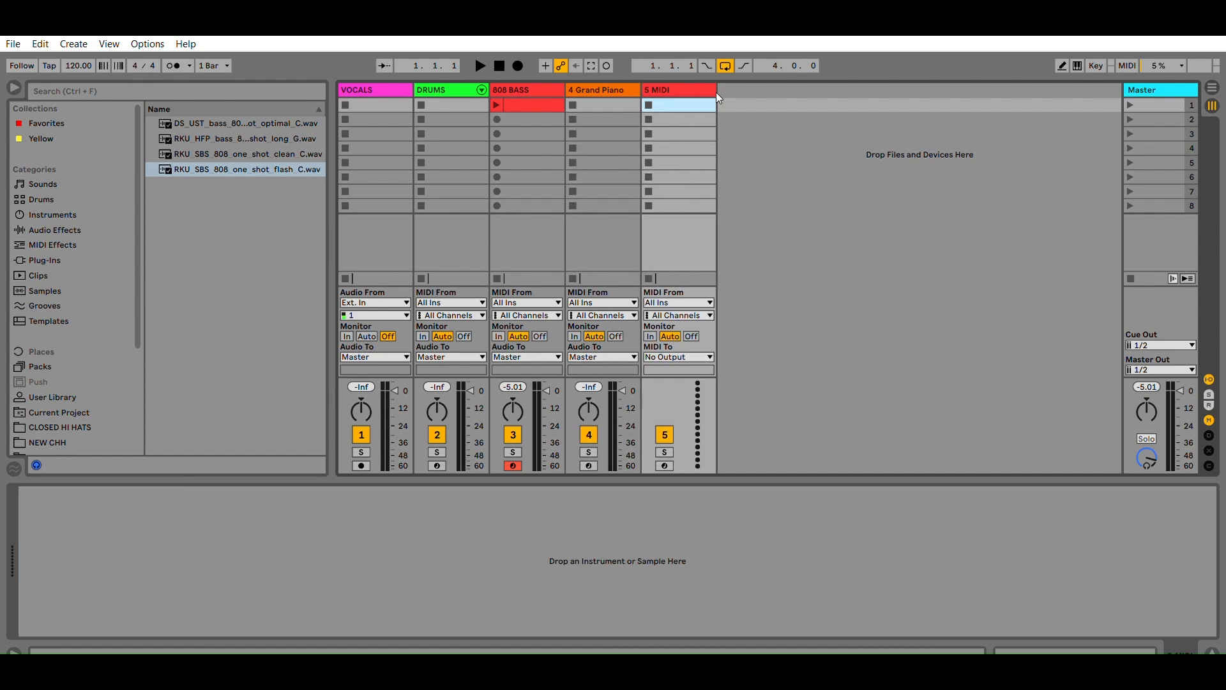
click(66, 214)
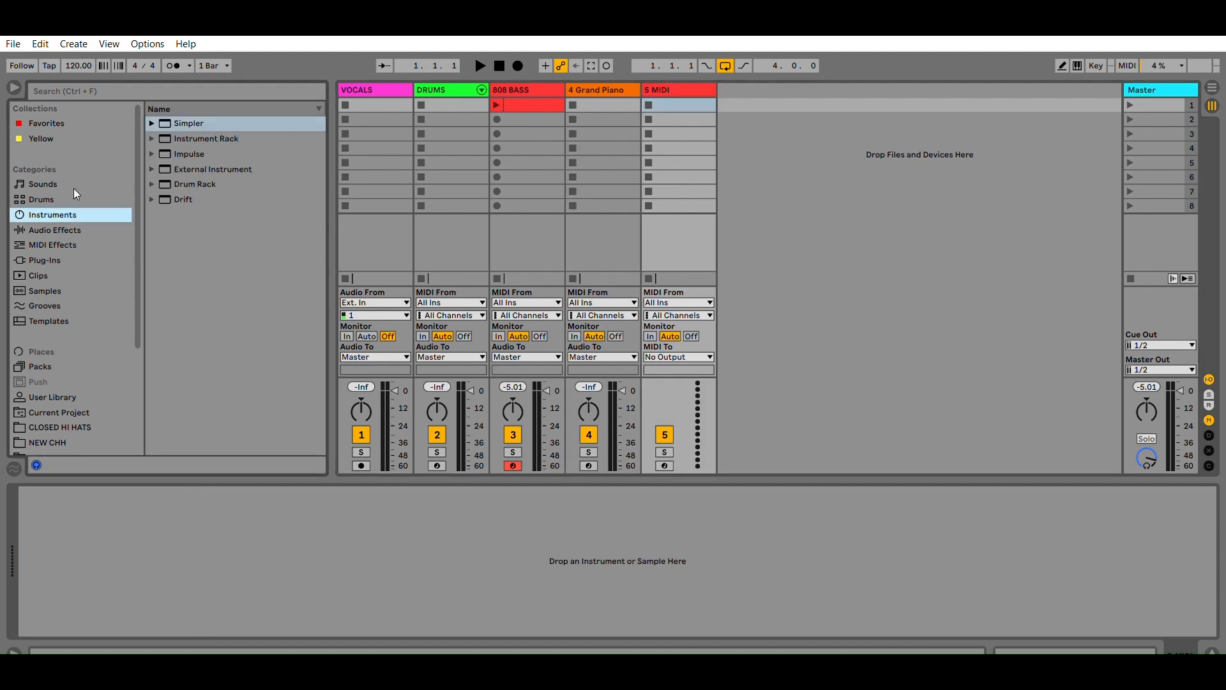
click(153, 134)
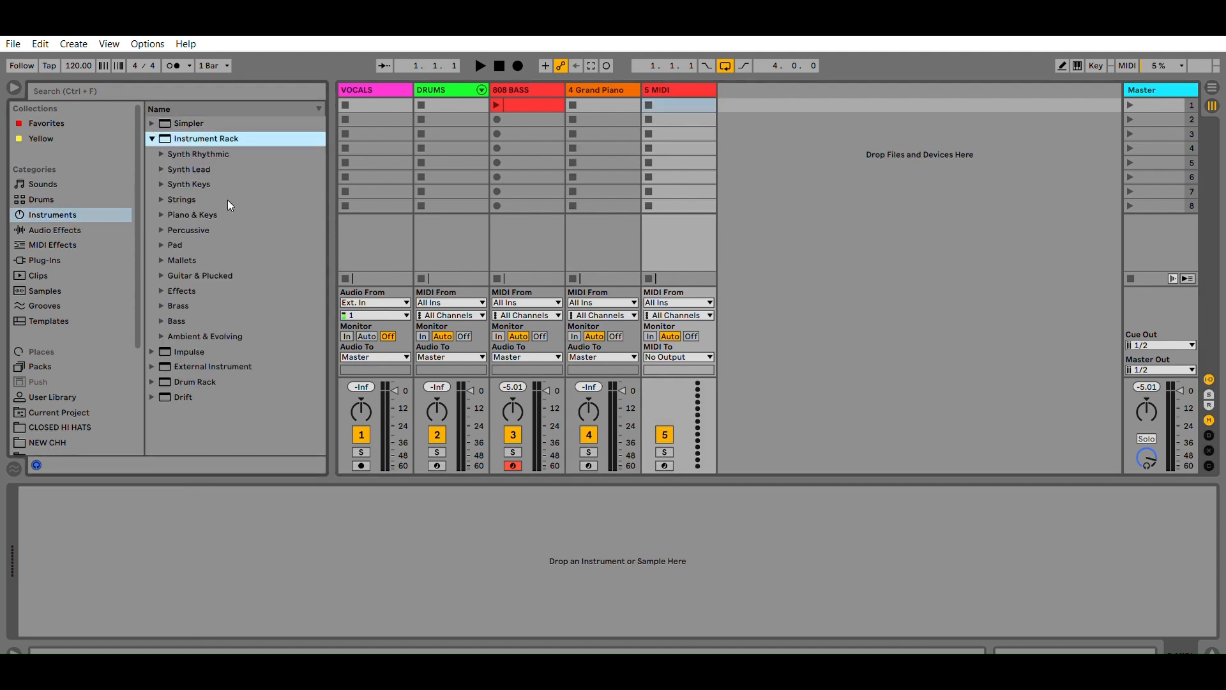
click(162, 215)
scroll(251, 311, down, 5)
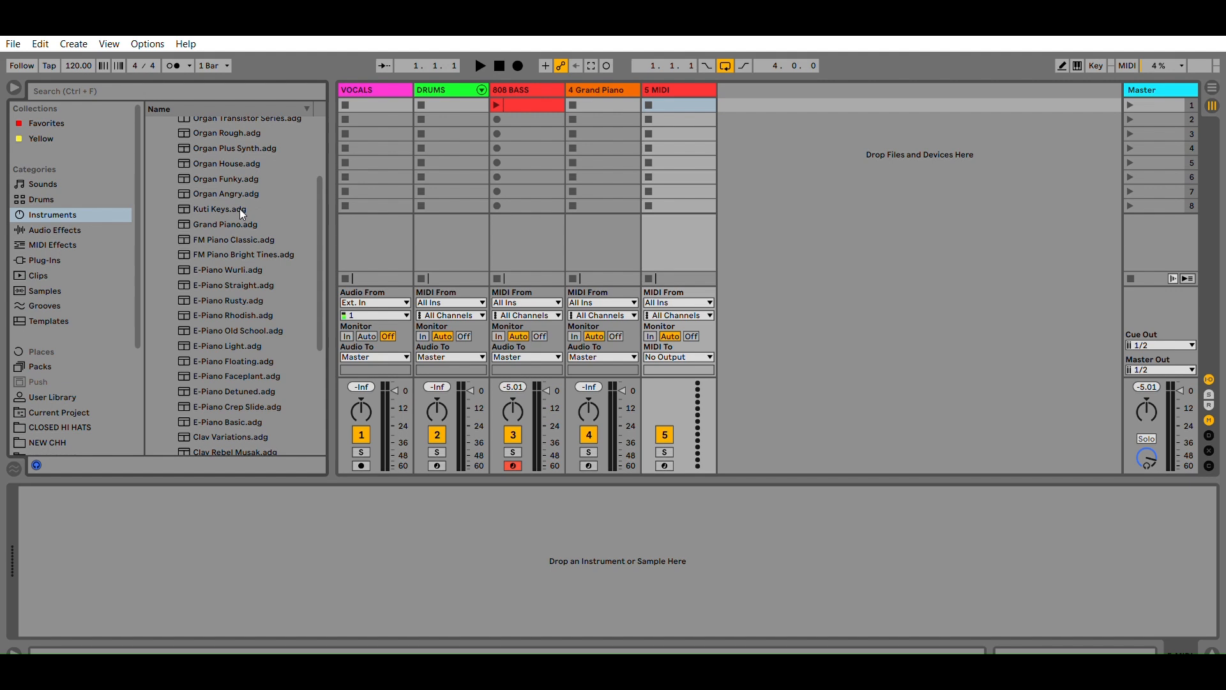
drag(239, 224, 518, 140)
drag(663, 78, 662, 78)
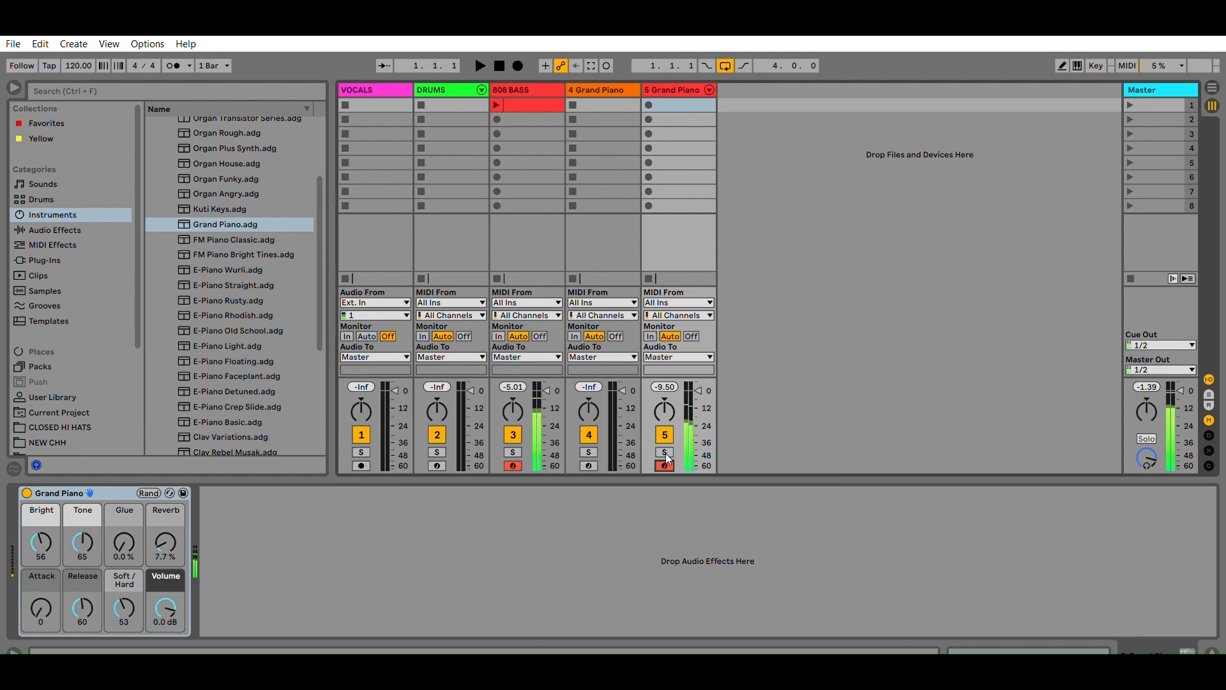
Disarm recording on the 808 BASS track.
click(511, 464)
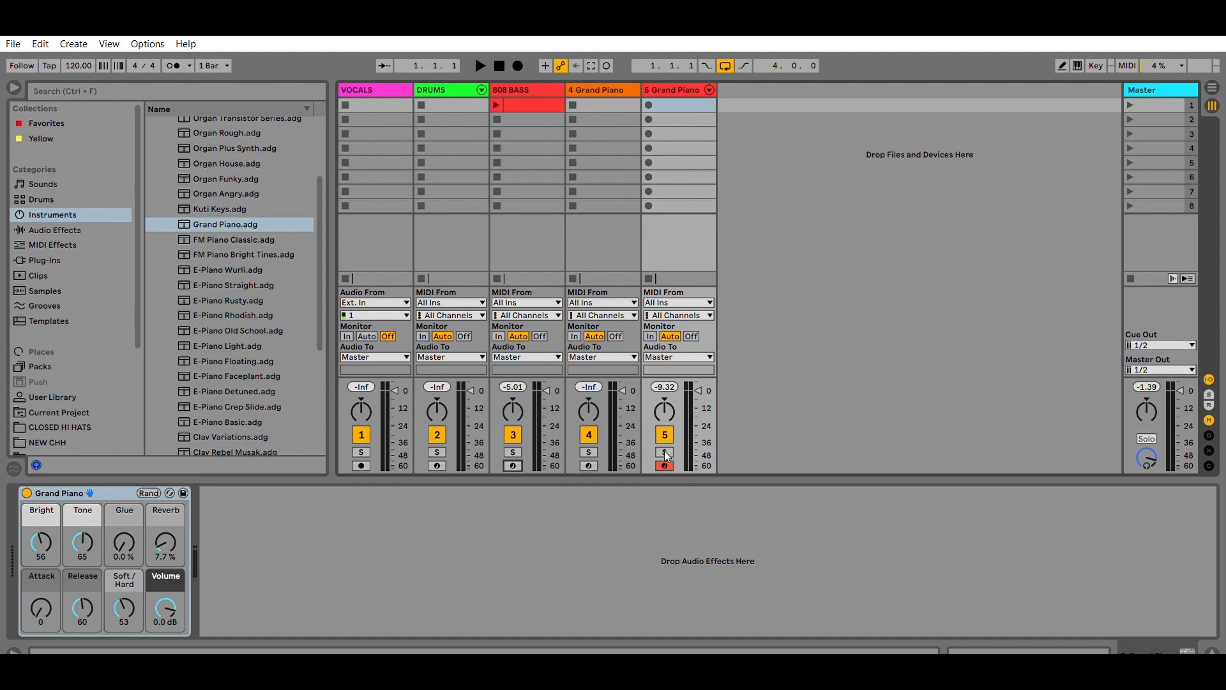
Delete the duplicate 5 Grand Piano track.
click(686, 90)
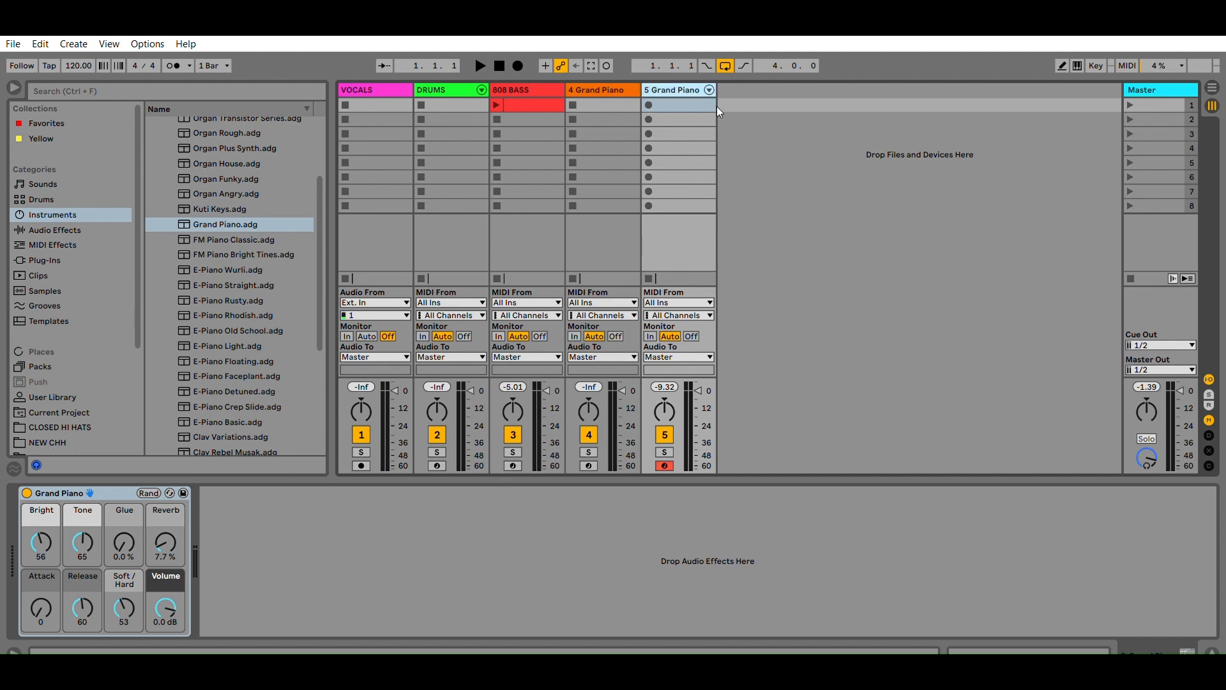
key(Delete)
click(682, 216)
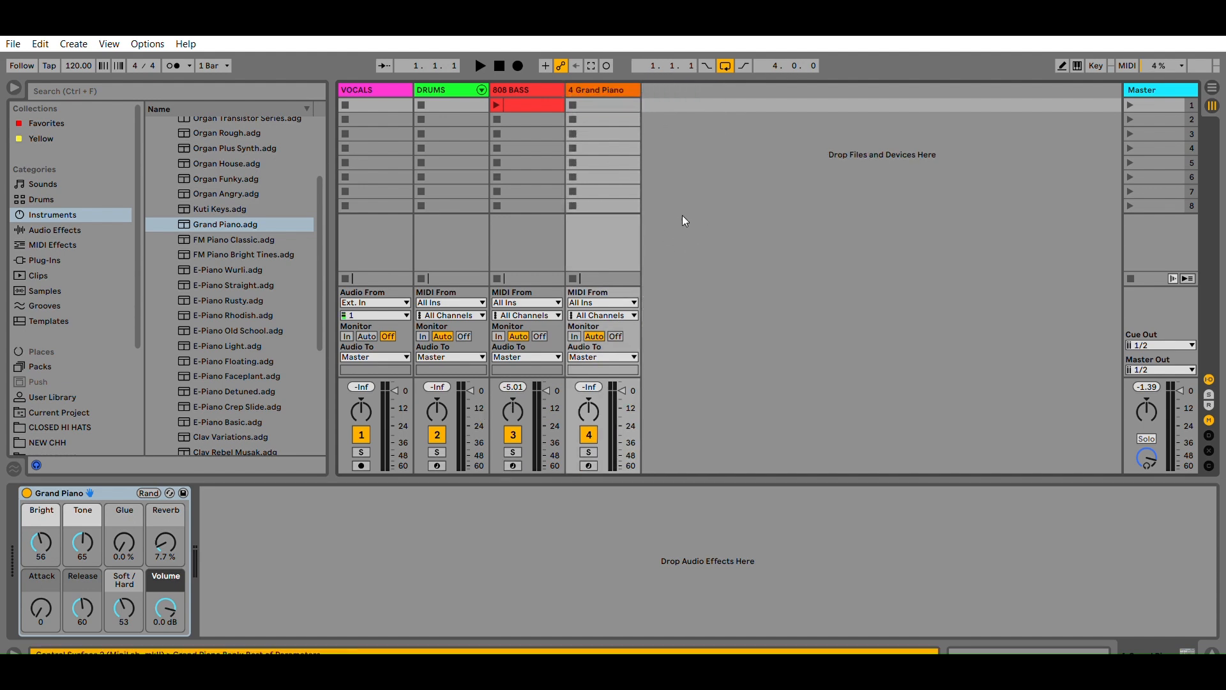